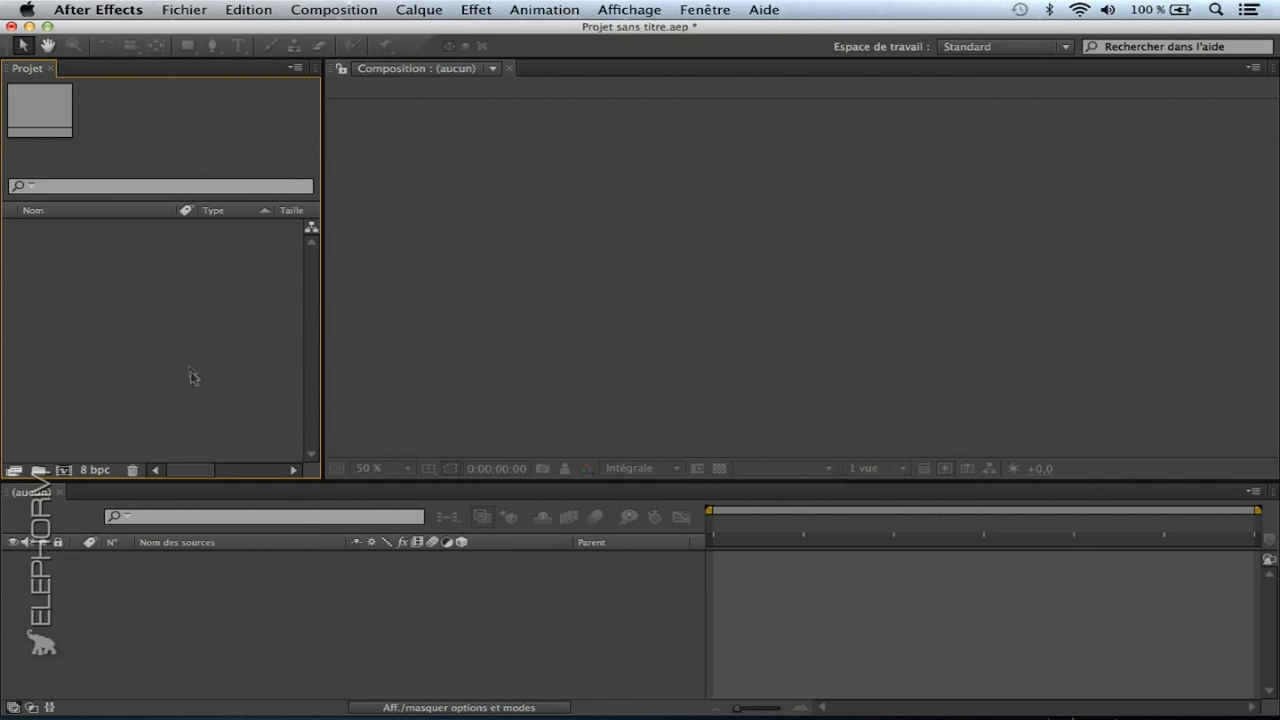
Open EXERCICE 1.psd for import and keep Métrage as the import type.
double_click(197, 322)
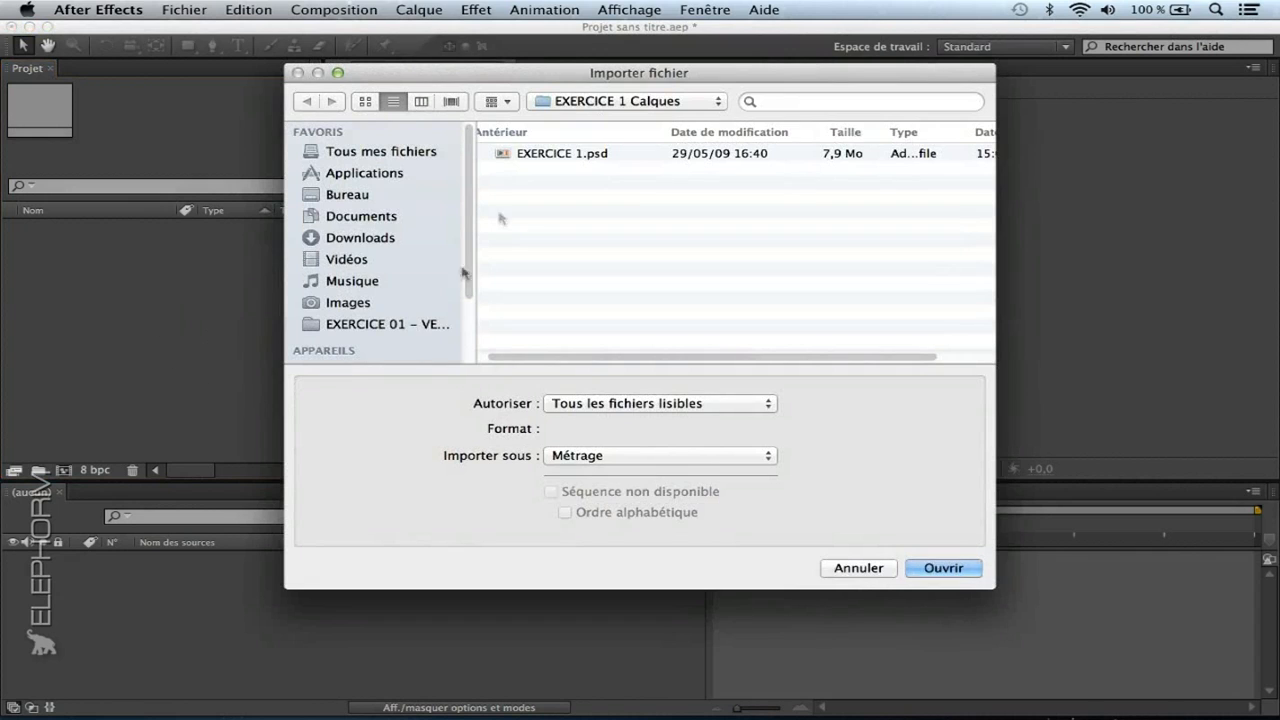
click(570, 157)
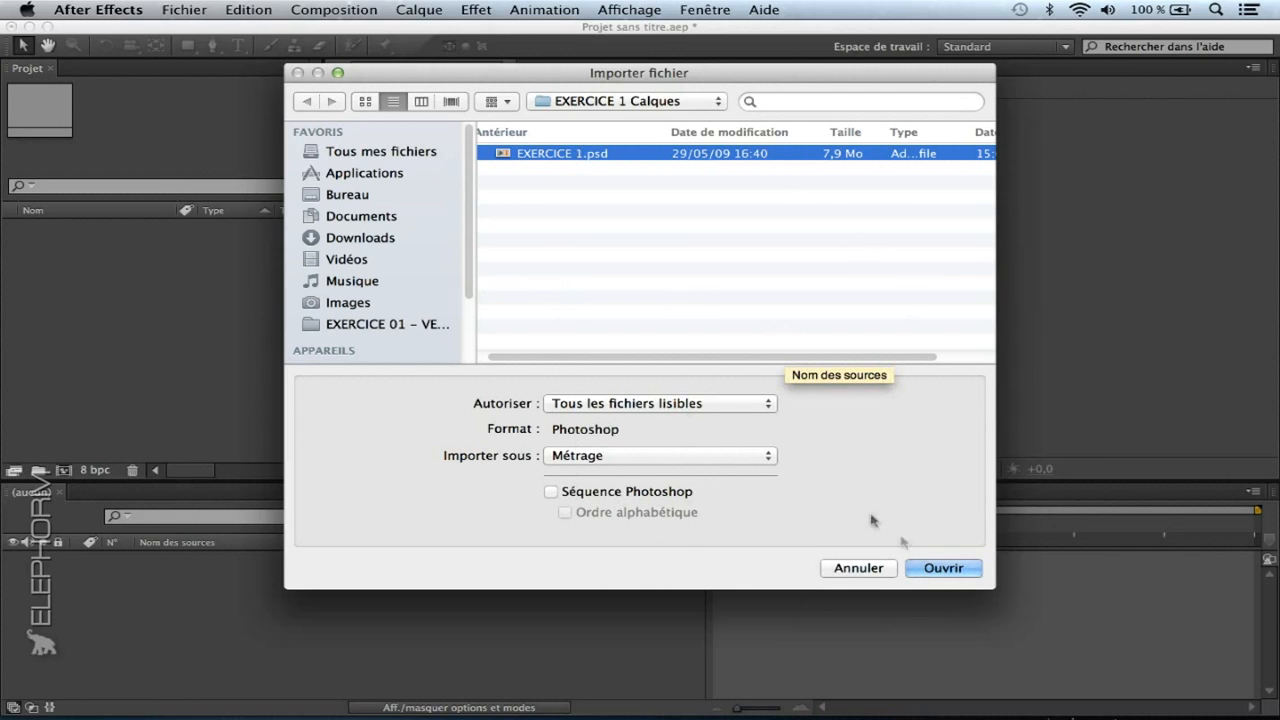
click(912, 569)
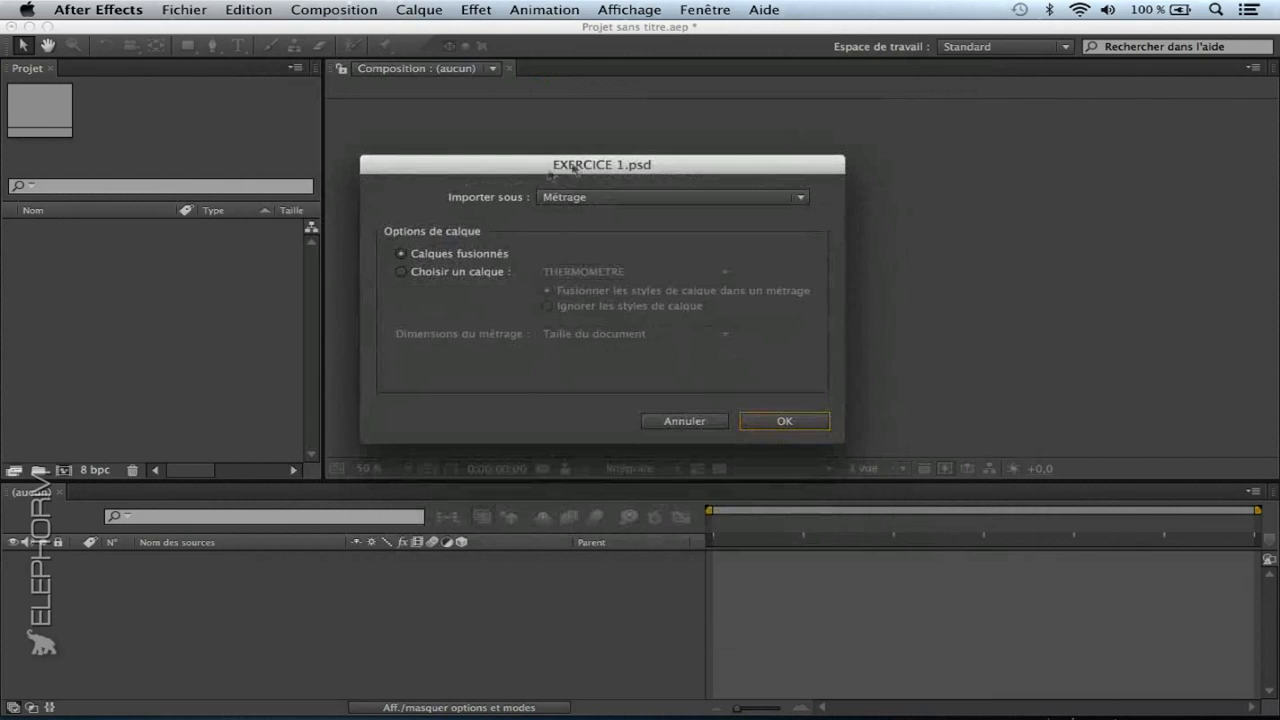
drag(593, 168, 599, 155)
click(807, 184)
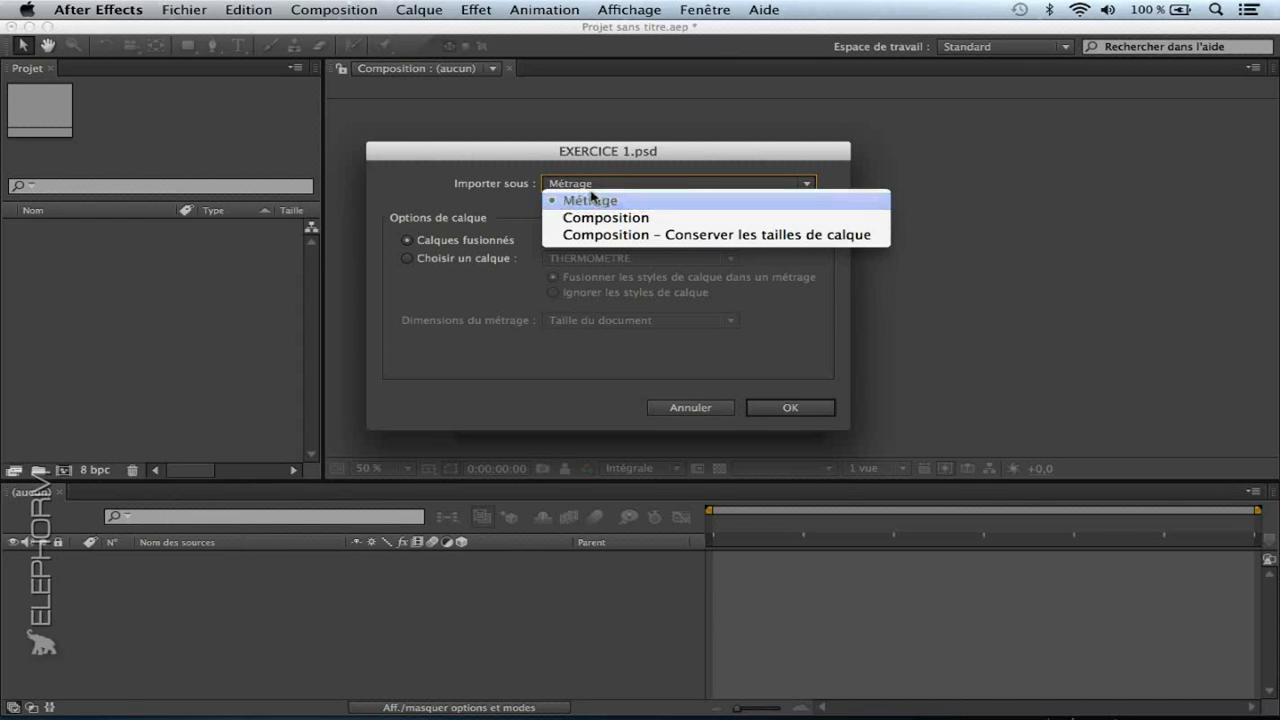
click(518, 191)
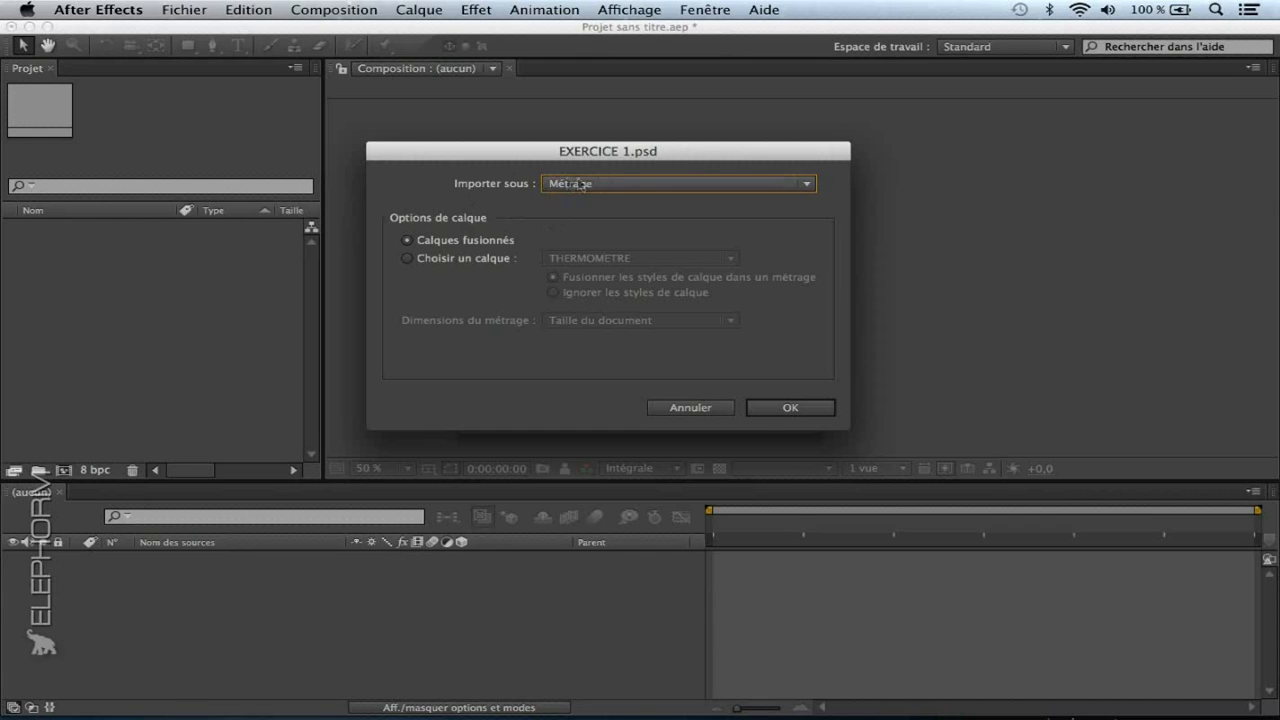
Import only the VENTILATEUR layer, with layer styles merged into the footage and the footage dimensions kept at Taille du document.
click(407, 259)
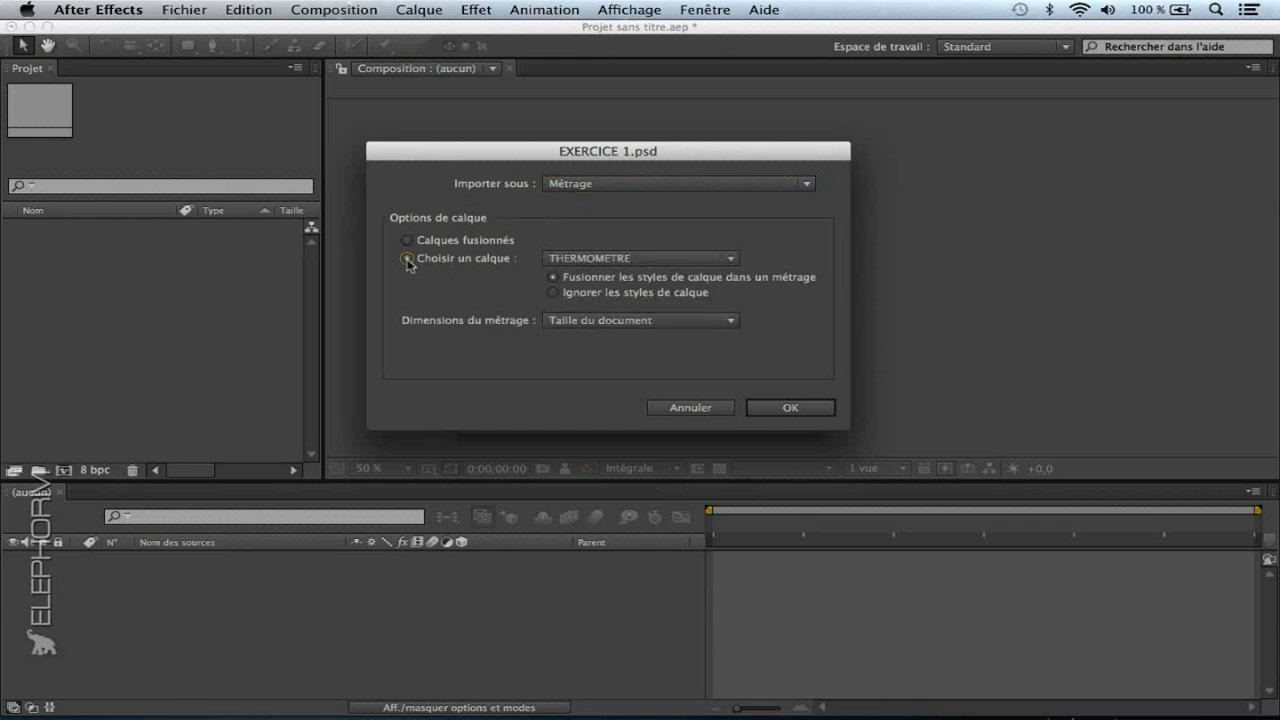
click(729, 259)
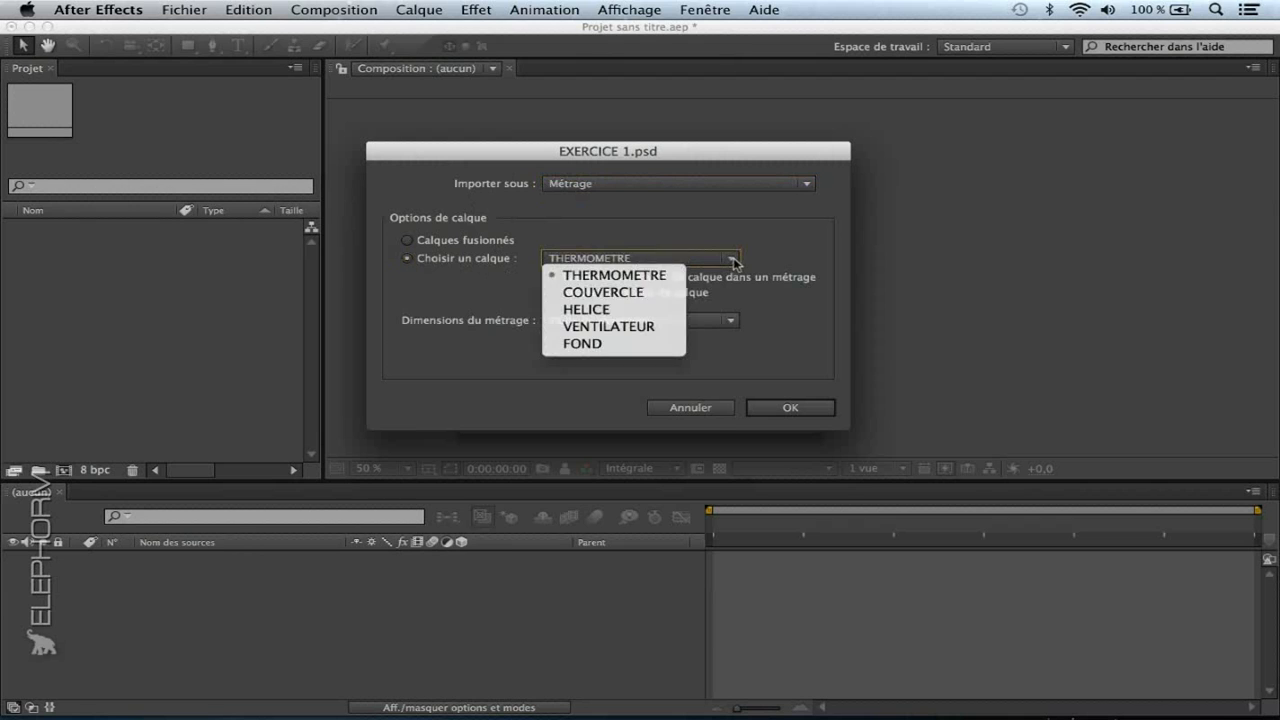
click(586, 309)
click(590, 262)
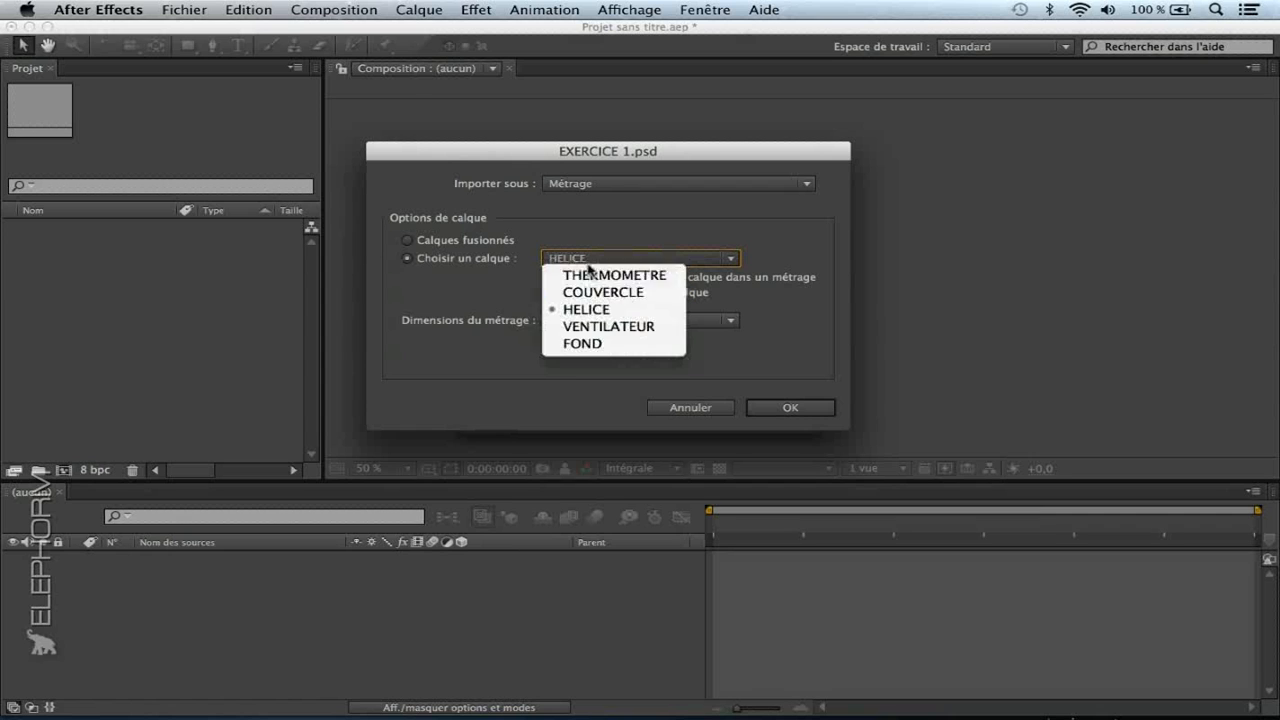
click(587, 327)
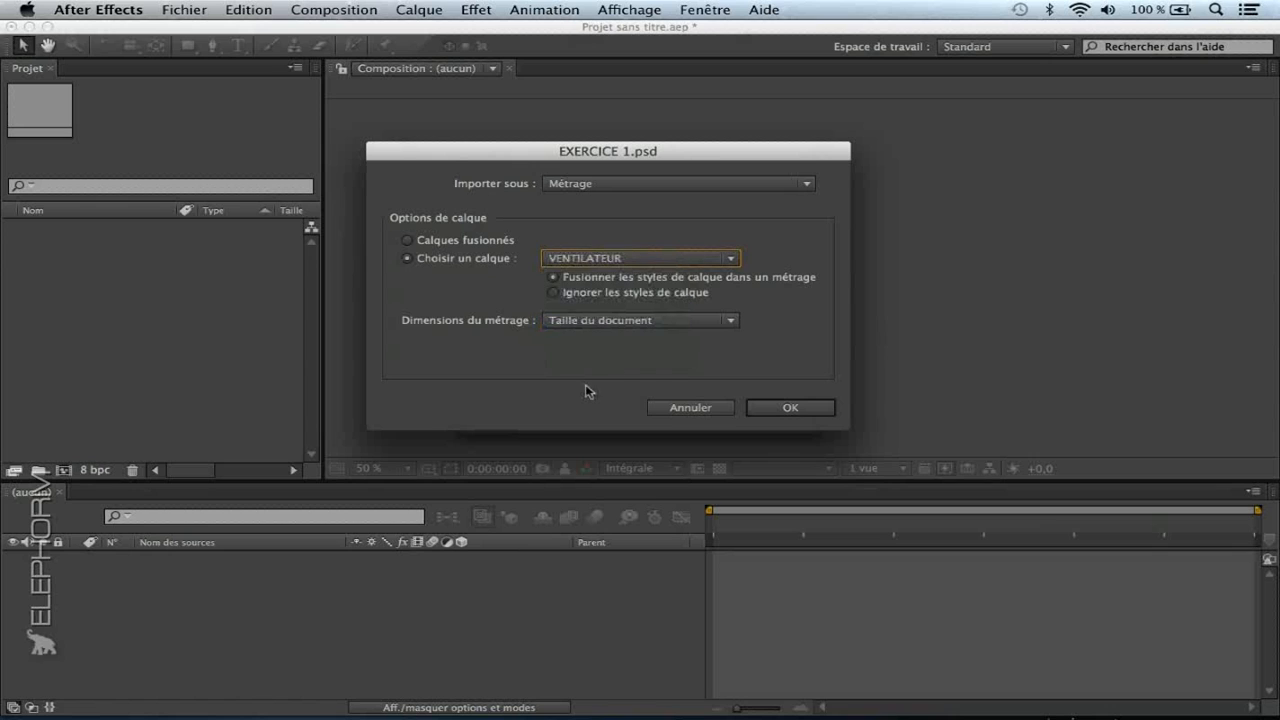
click(595, 291)
click(580, 279)
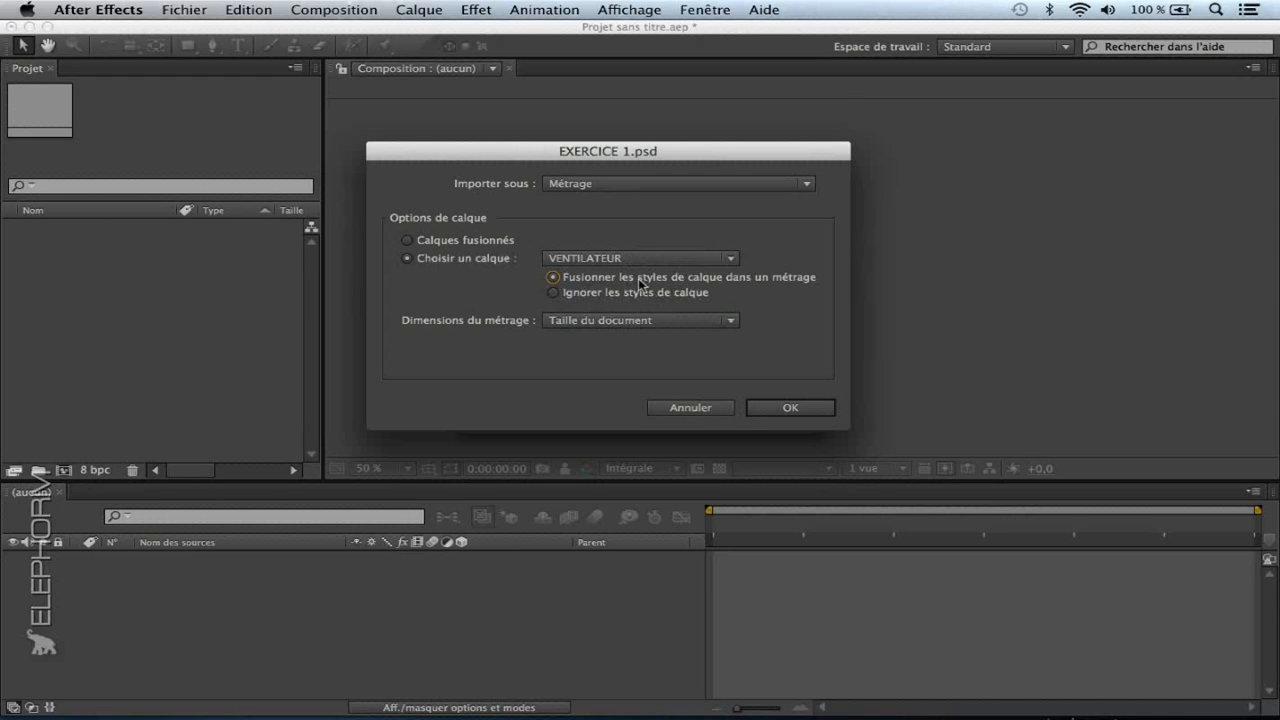
click(613, 322)
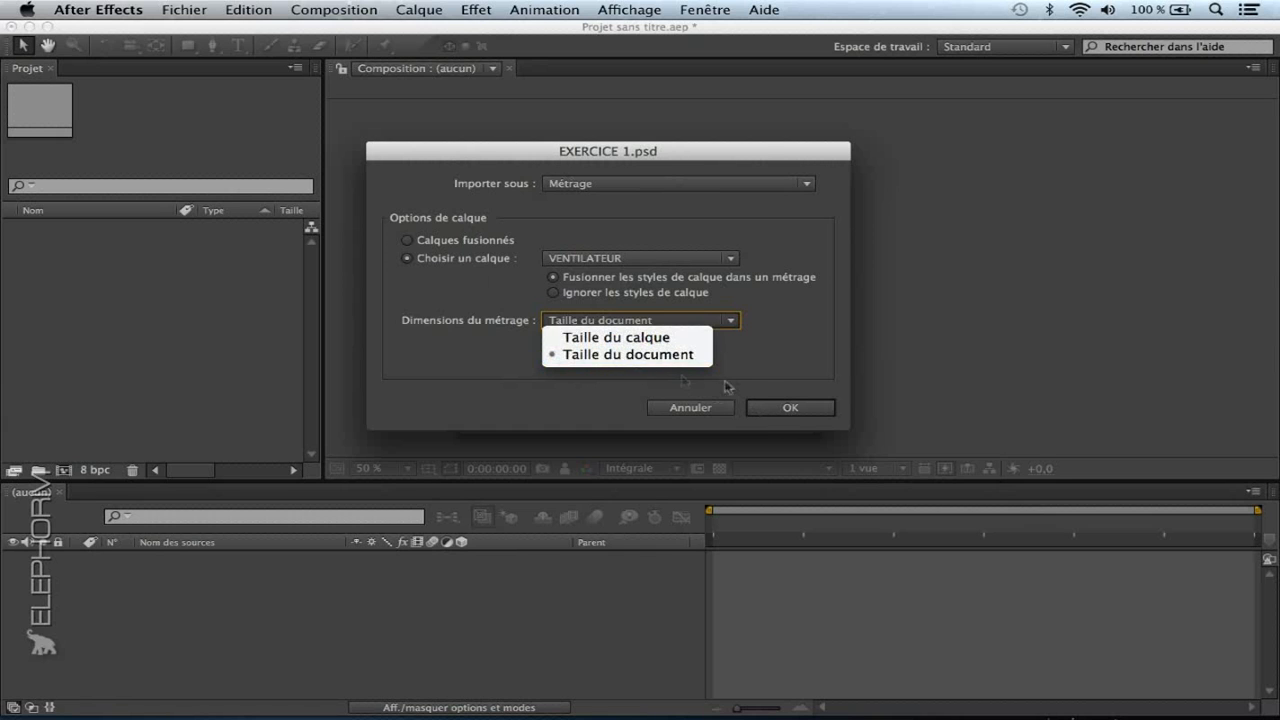
click(794, 413)
click(777, 414)
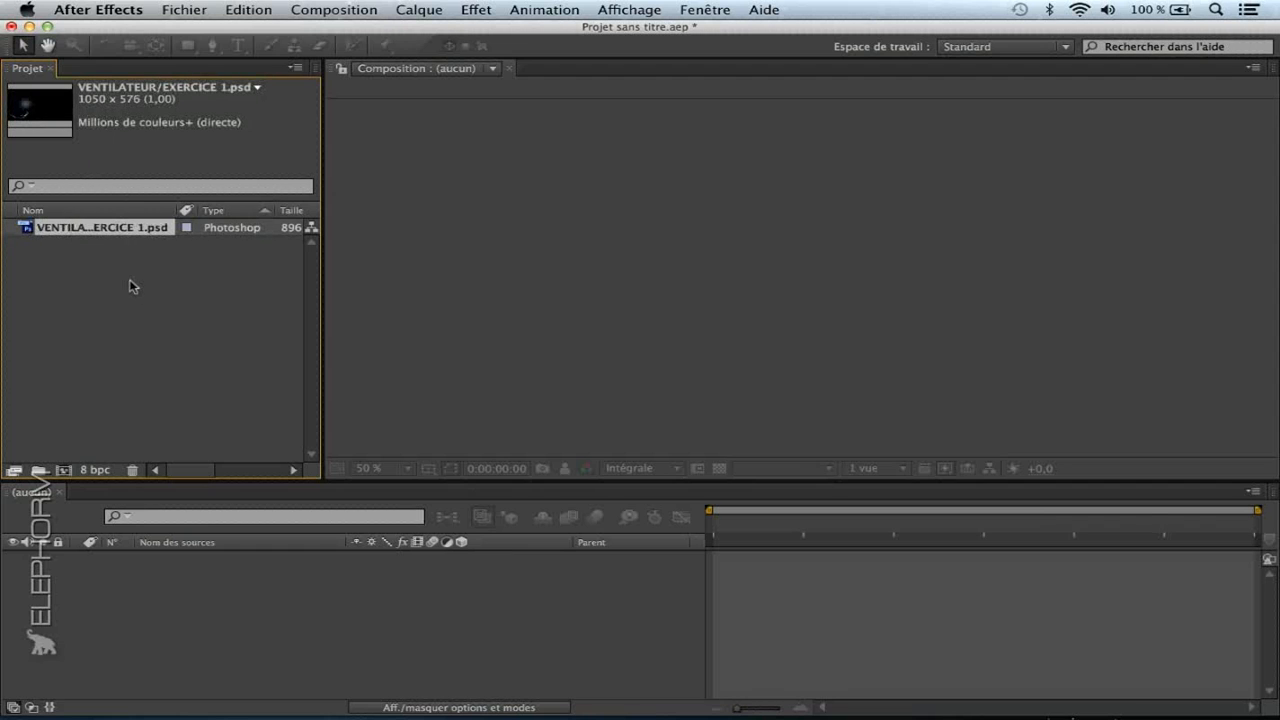
Import the VENTILATEUR layer of EXERCICE 1.psd again as Métrage, with the footage dimensions set to Taille du calque.
double_click(128, 308)
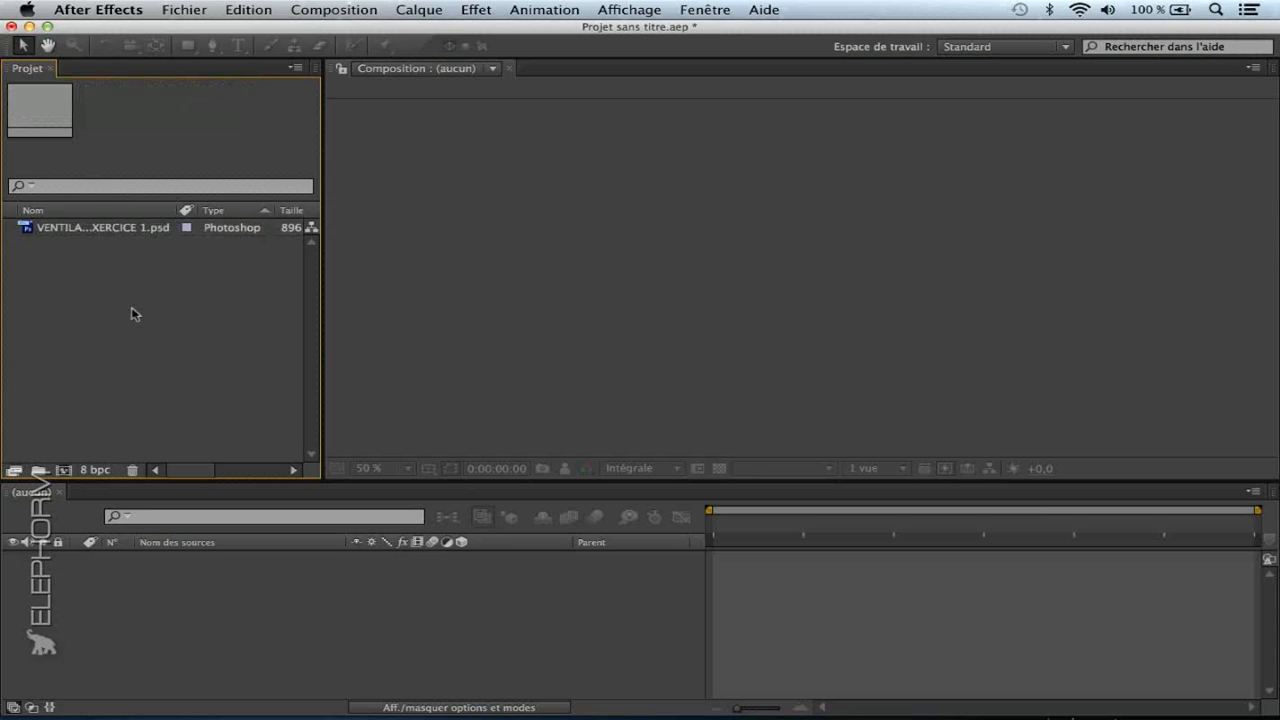
double_click(537, 155)
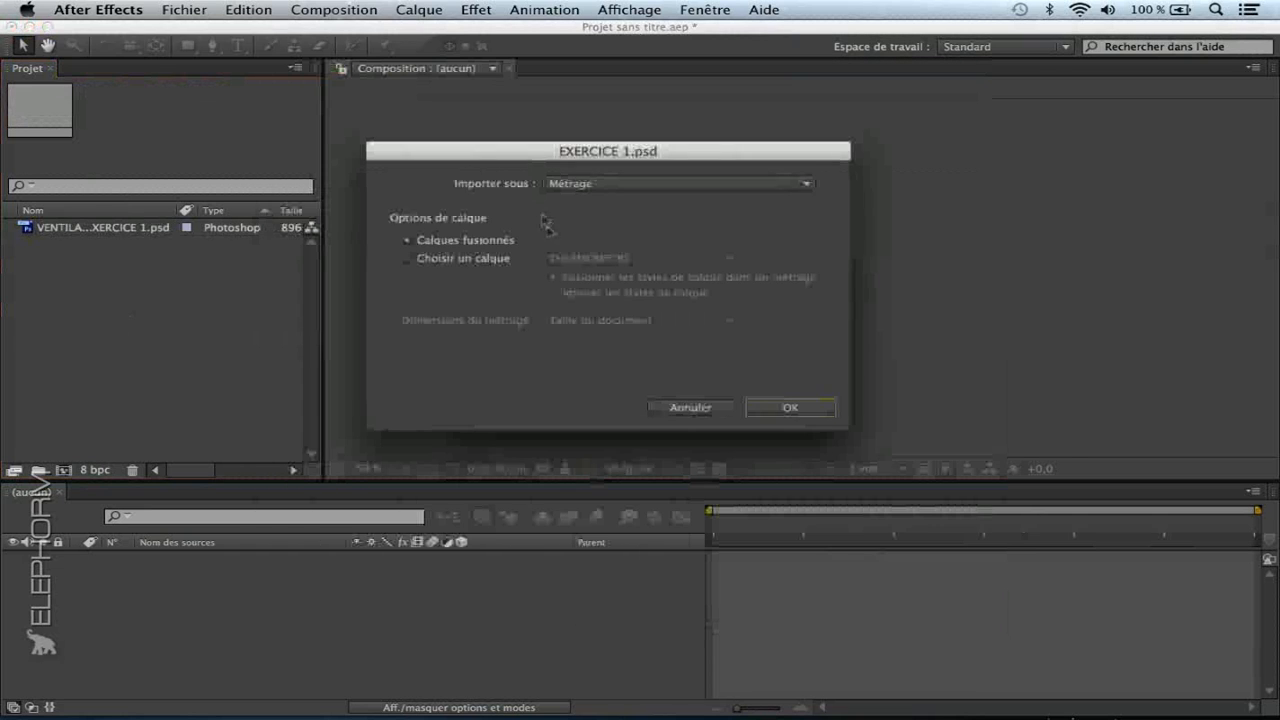
click(454, 259)
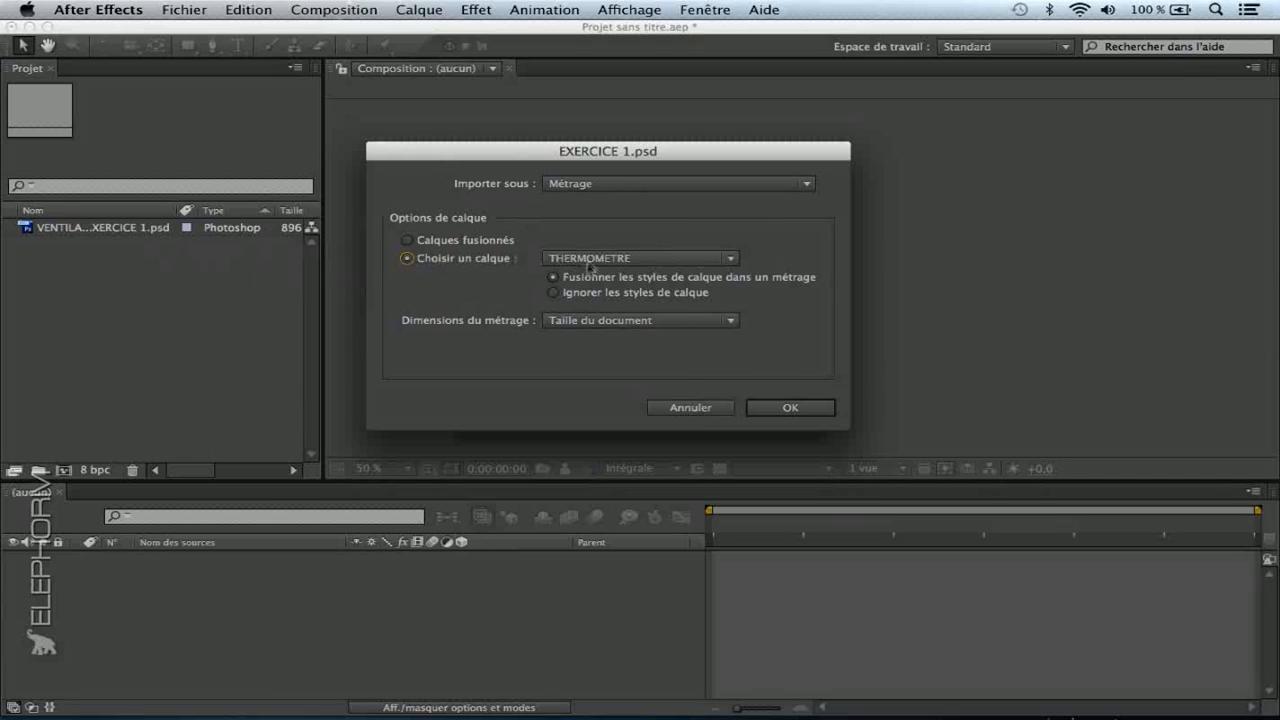
click(584, 262)
click(602, 328)
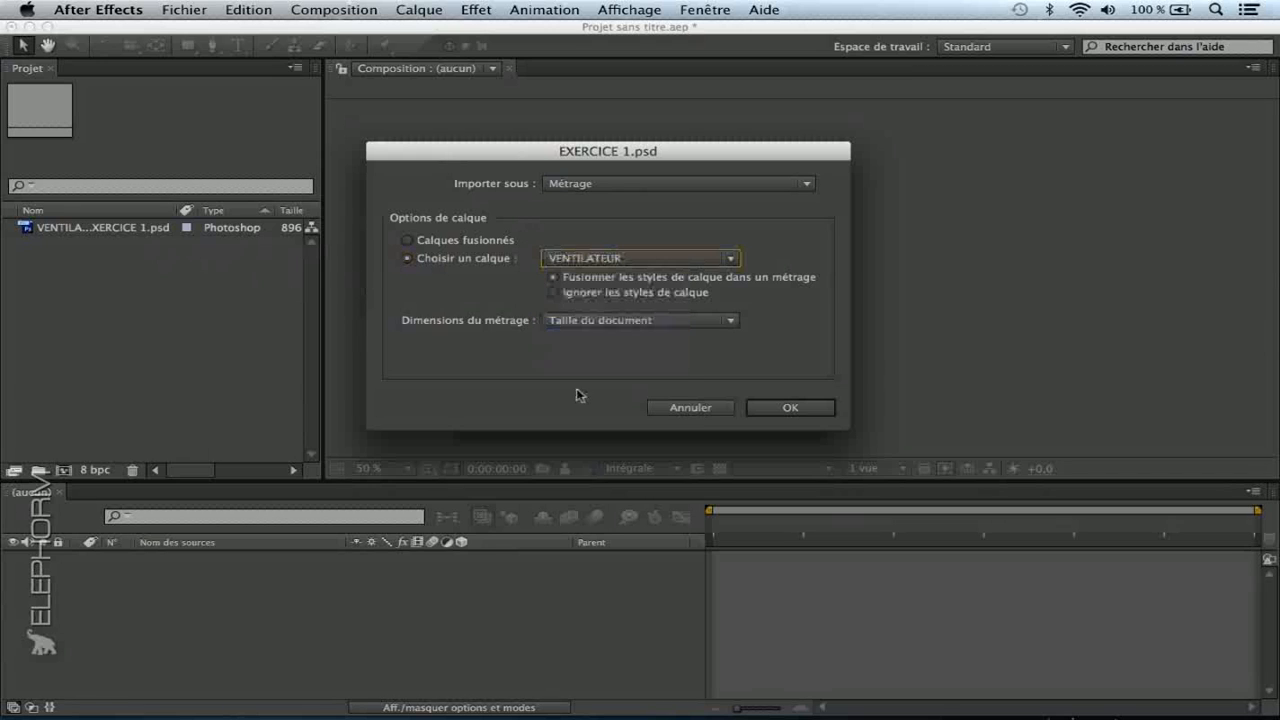
click(578, 321)
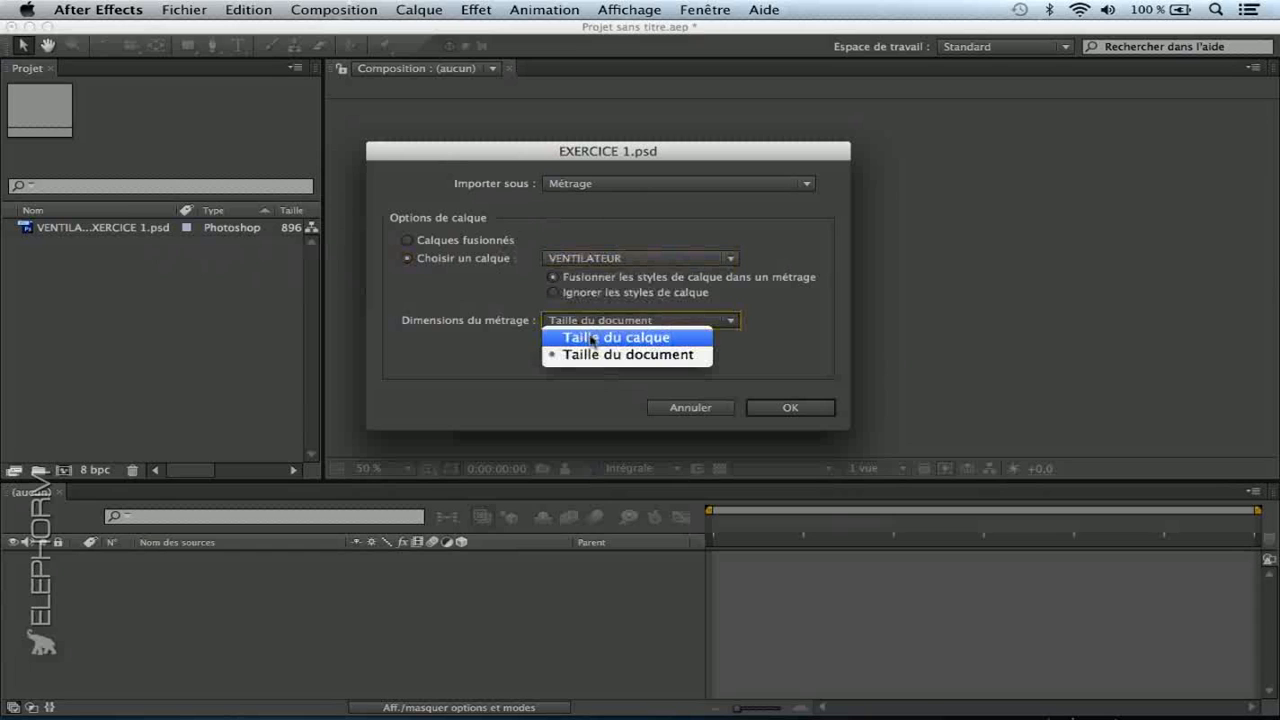
click(592, 340)
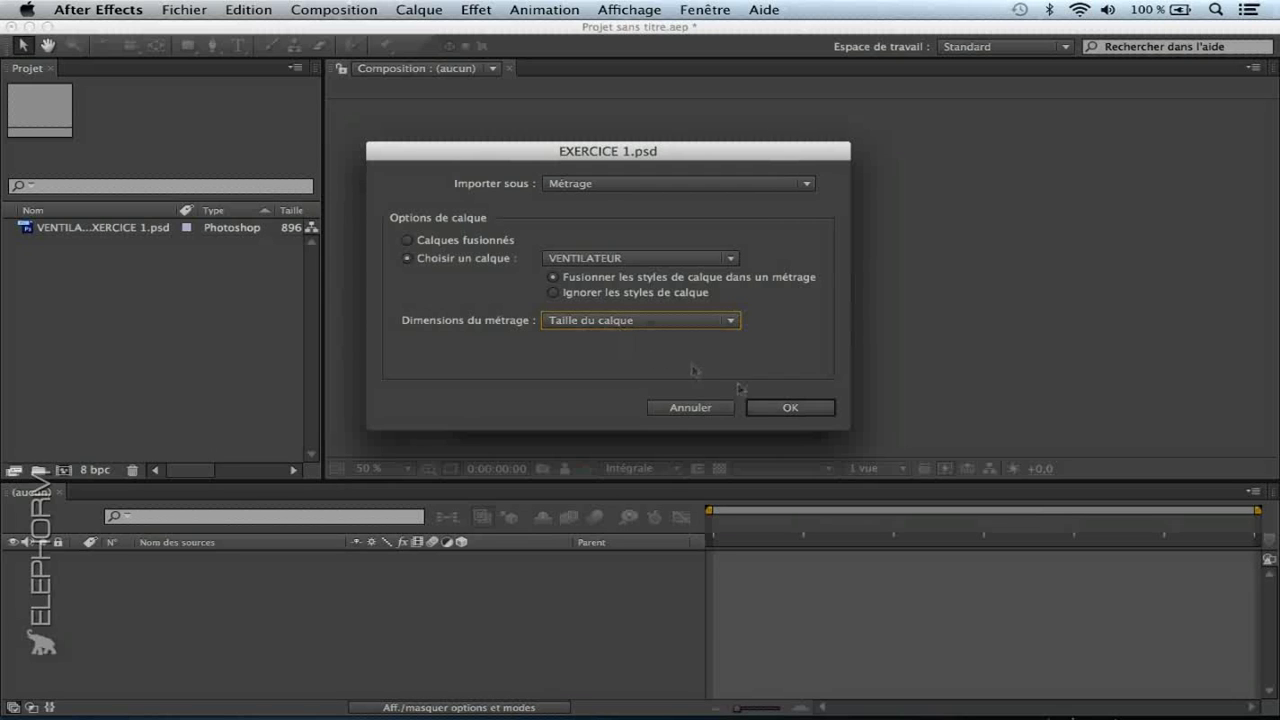
click(790, 408)
Compare the thumbnails and pixel dimensions of the two imported VENTILATEUR footage items.
click(143, 233)
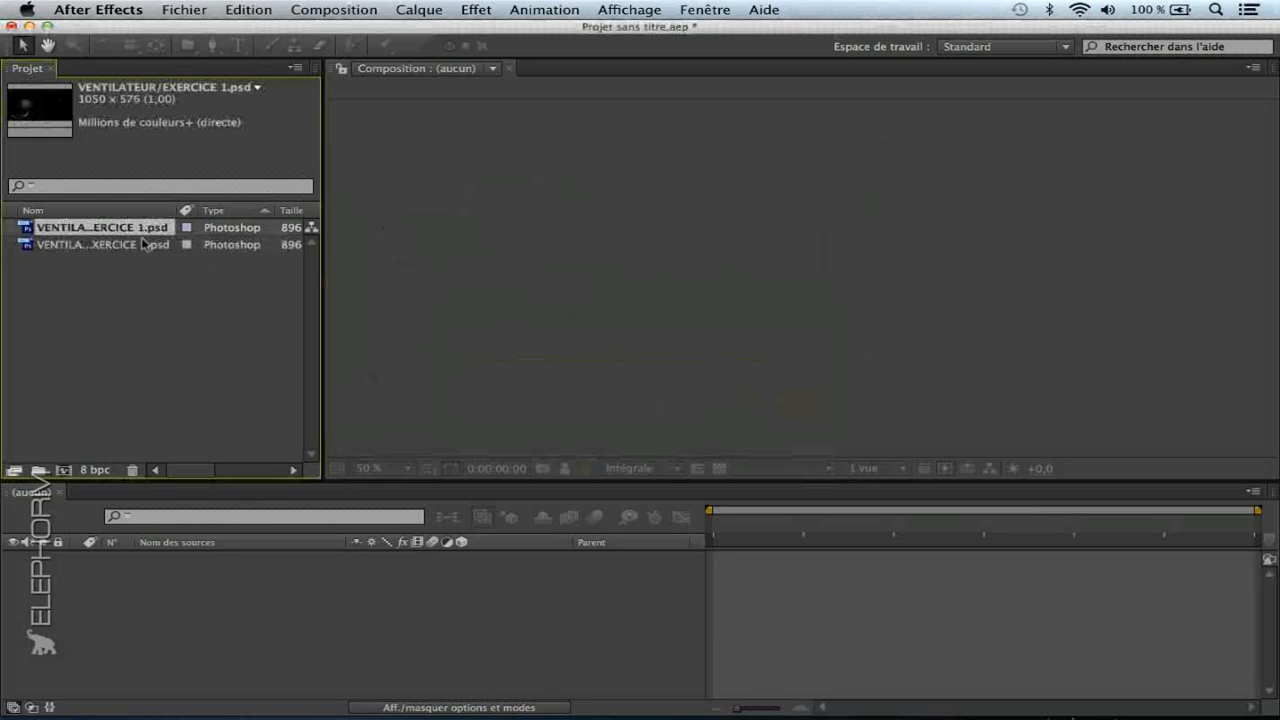
click(137, 244)
click(140, 229)
click(138, 245)
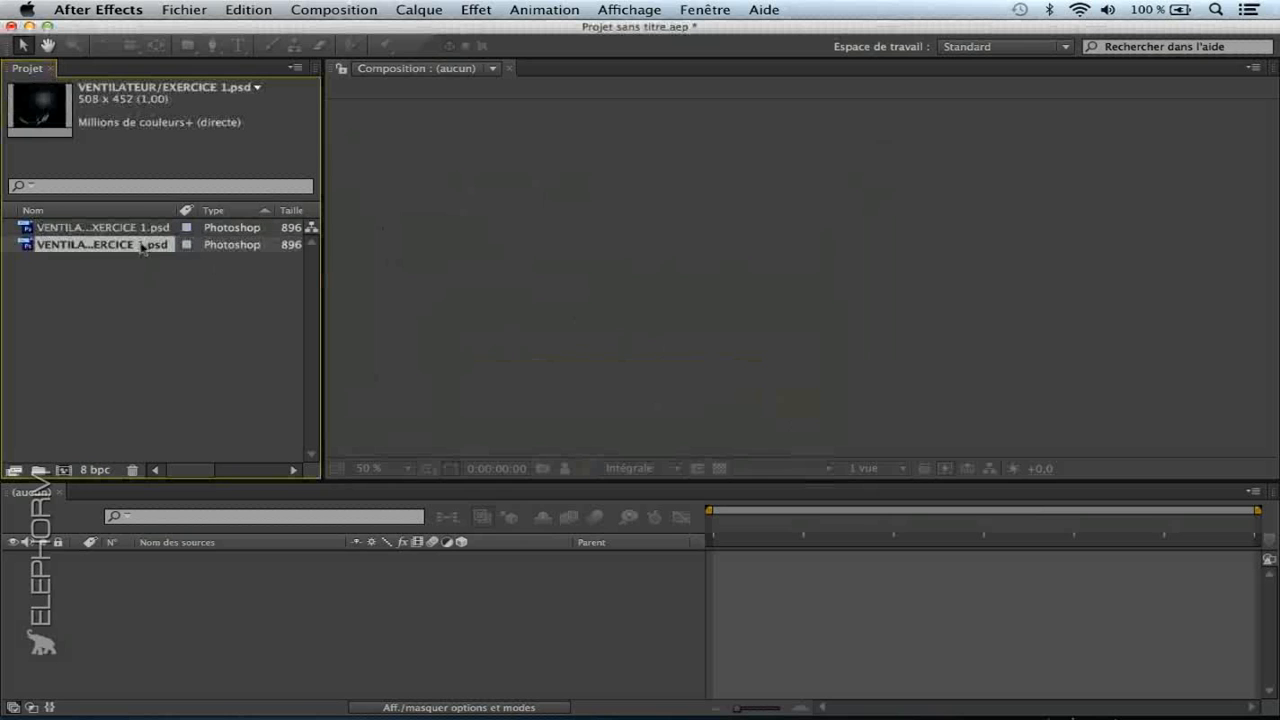
click(143, 228)
click(143, 245)
click(104, 230)
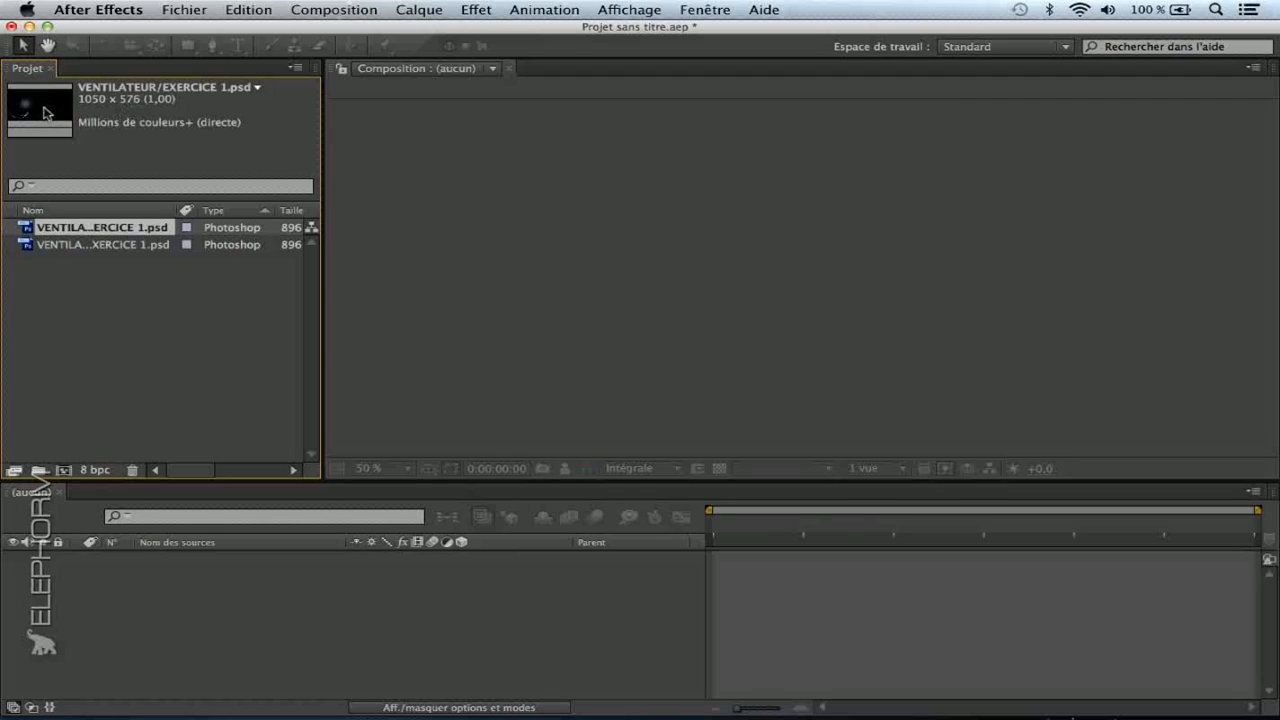
click(94, 246)
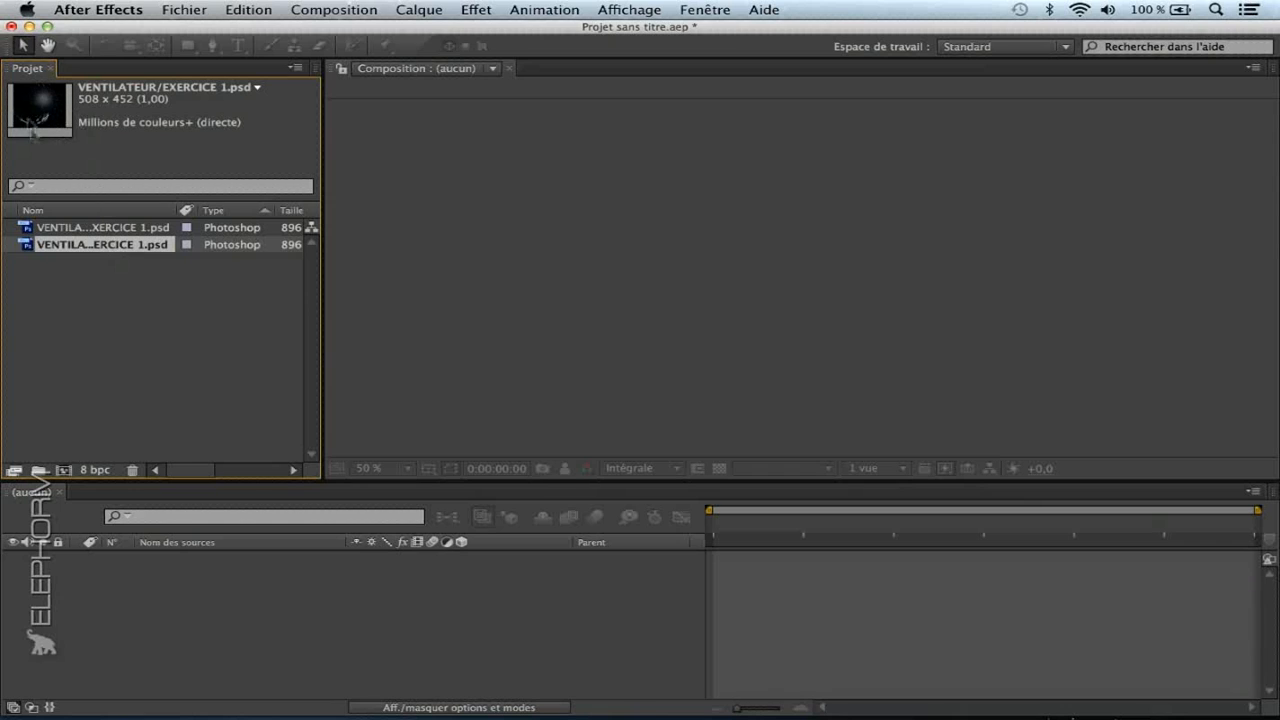
click(118, 229)
click(117, 245)
Delete both VENTILATEUR footage items from the project.
click(118, 229)
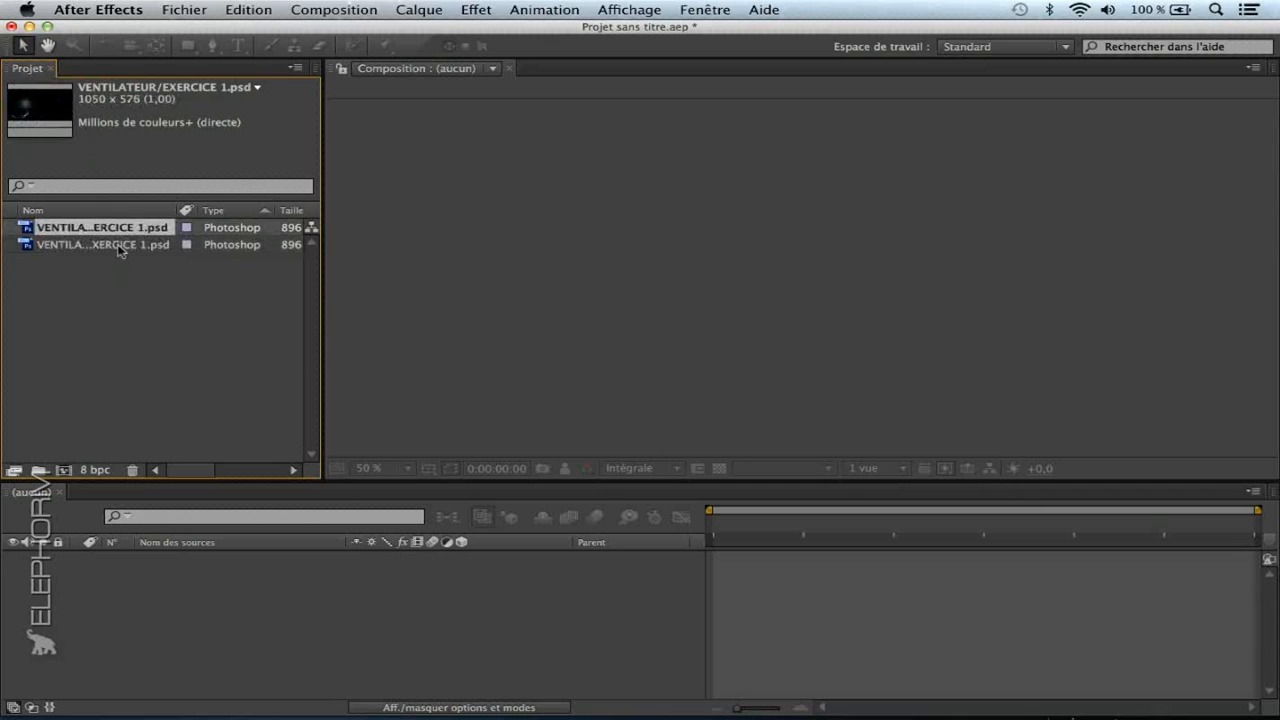
shift+click(118, 245)
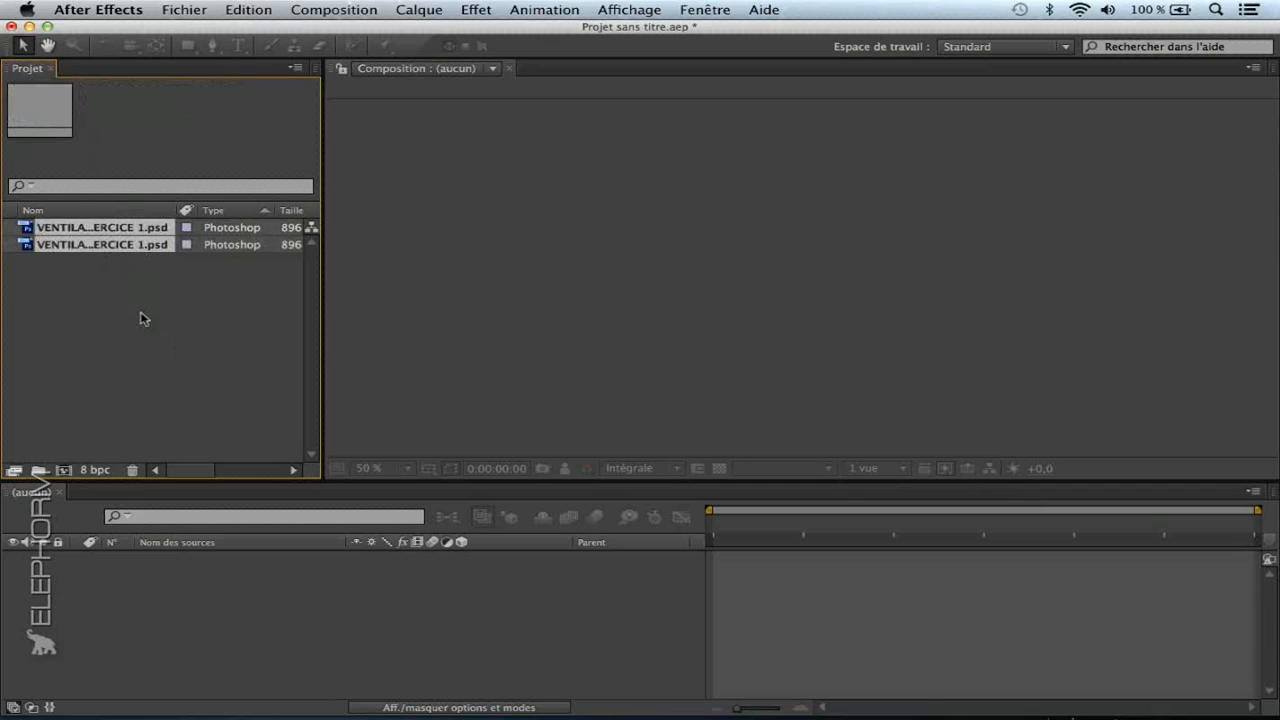
key(Delete)
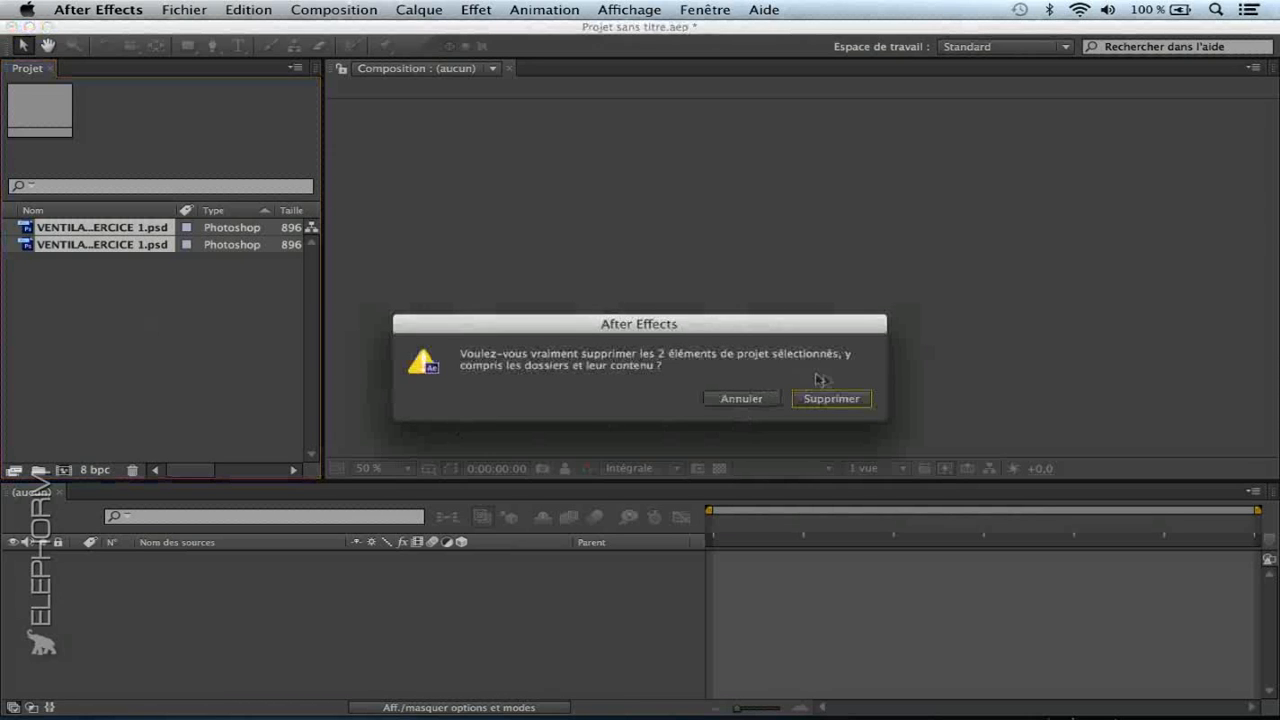
click(831, 397)
Import EXERCICE 1.psd as a Composition with editable layer styles (Styles de calque modifiables) and dismiss the 3D rendering alert.
double_click(172, 328)
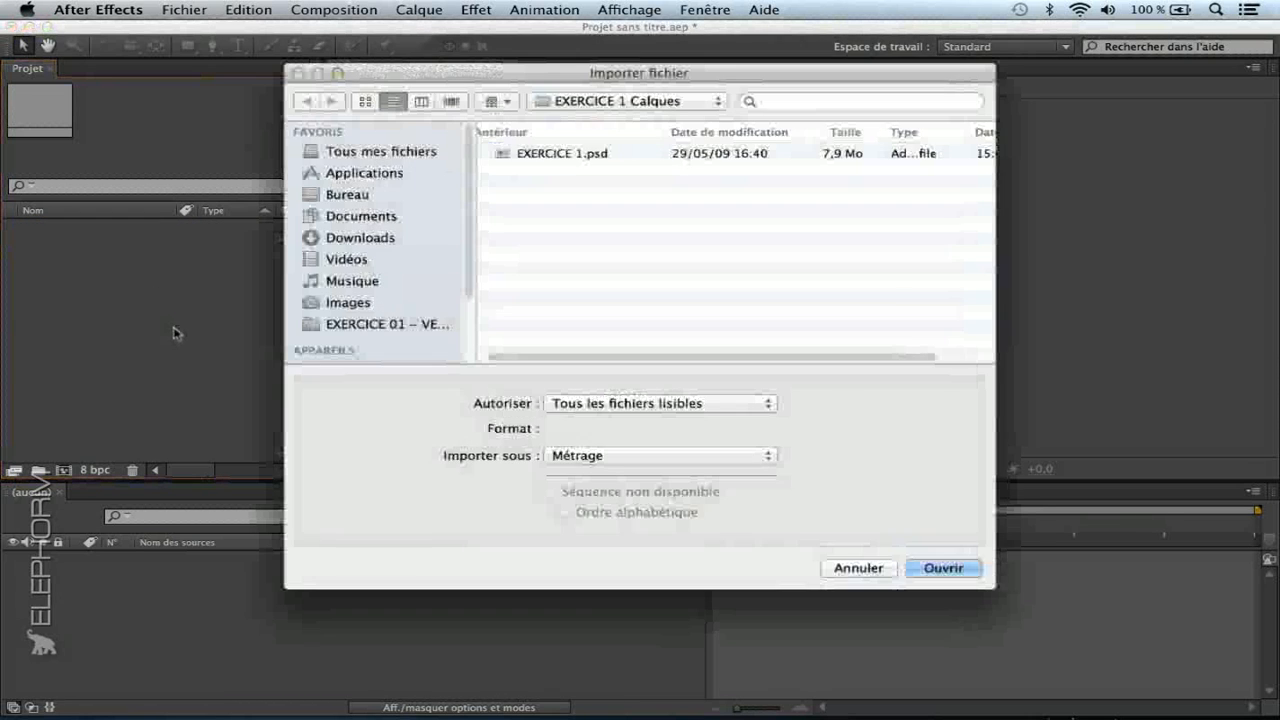
double_click(521, 156)
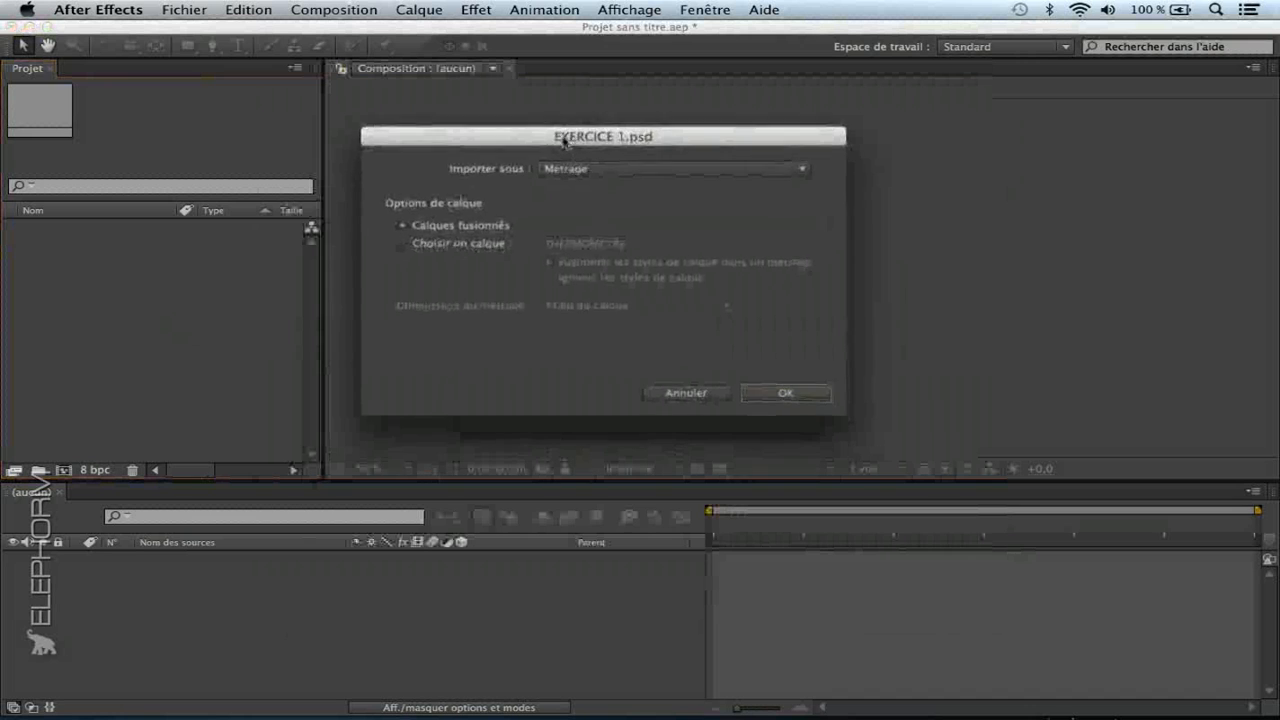
click(592, 168)
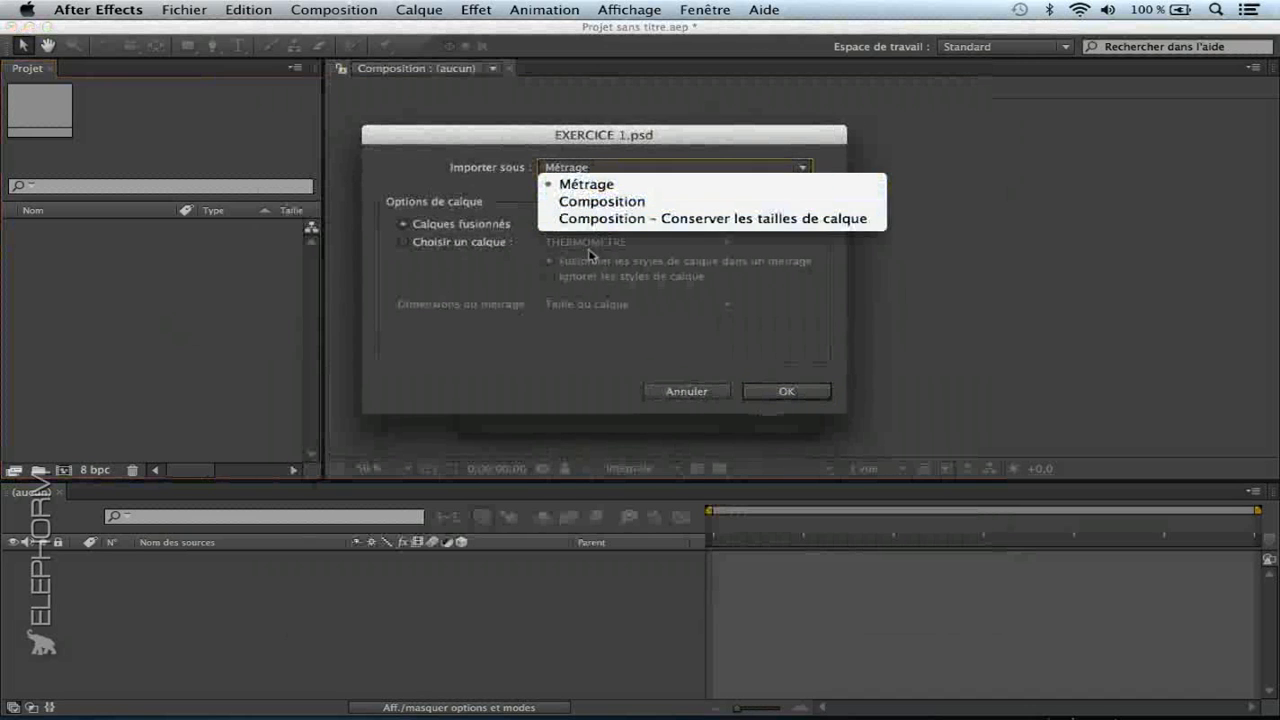
click(606, 203)
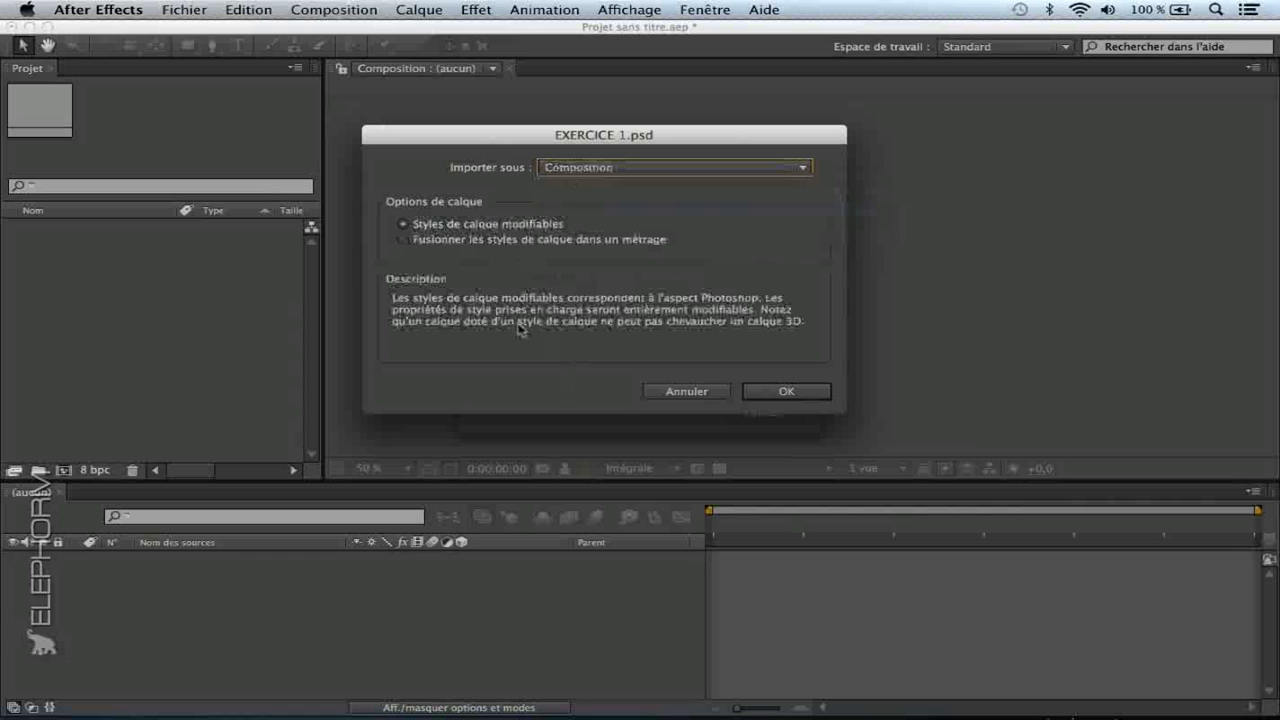
click(474, 242)
click(470, 226)
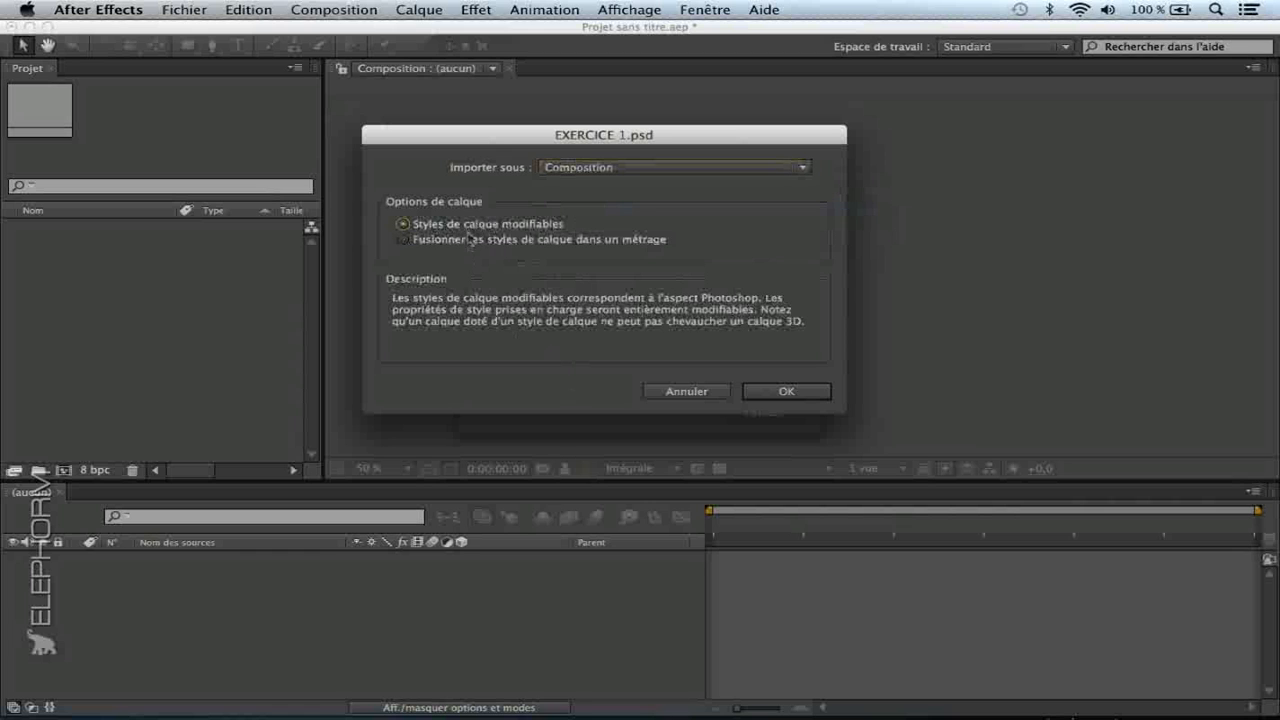
click(780, 393)
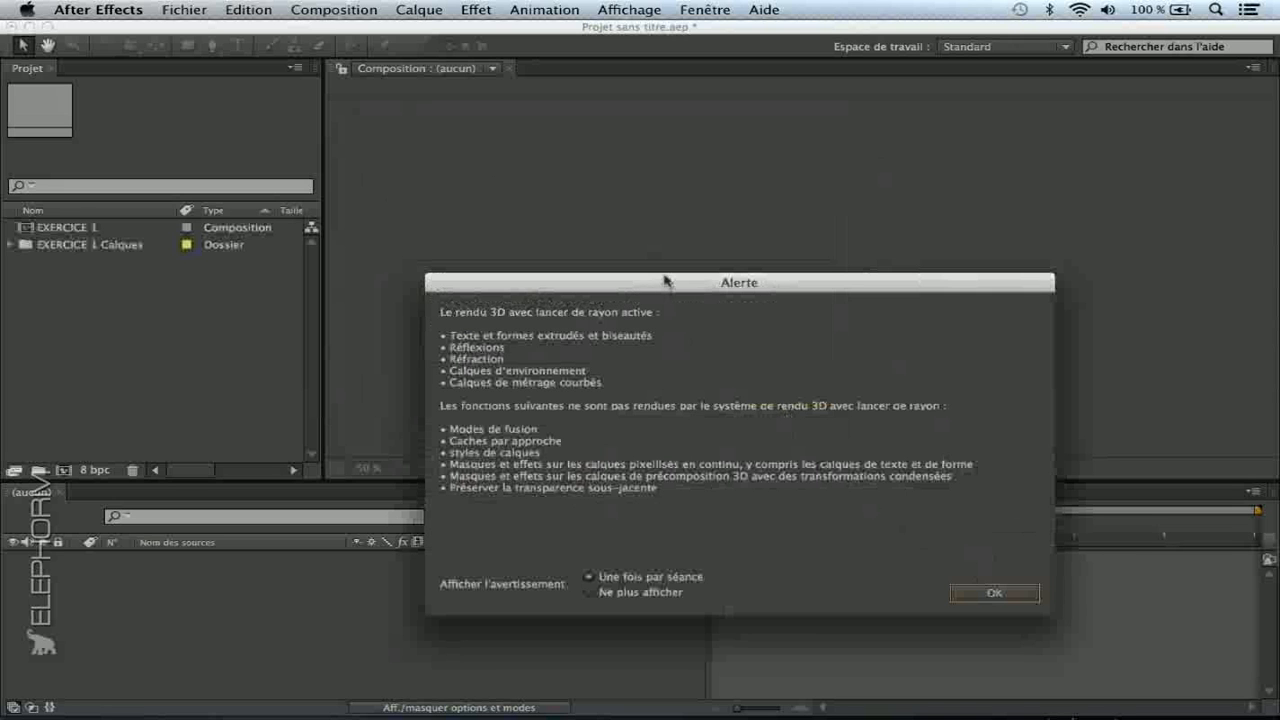
drag(684, 288, 601, 176)
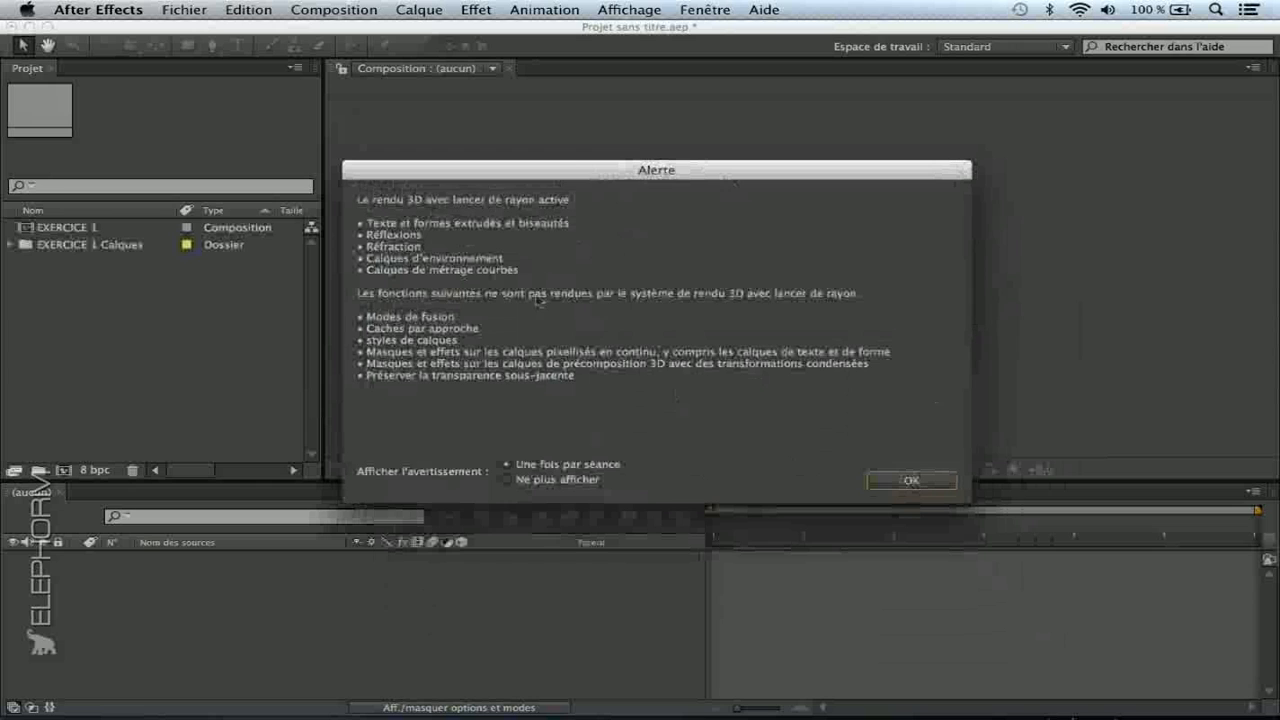
click(907, 484)
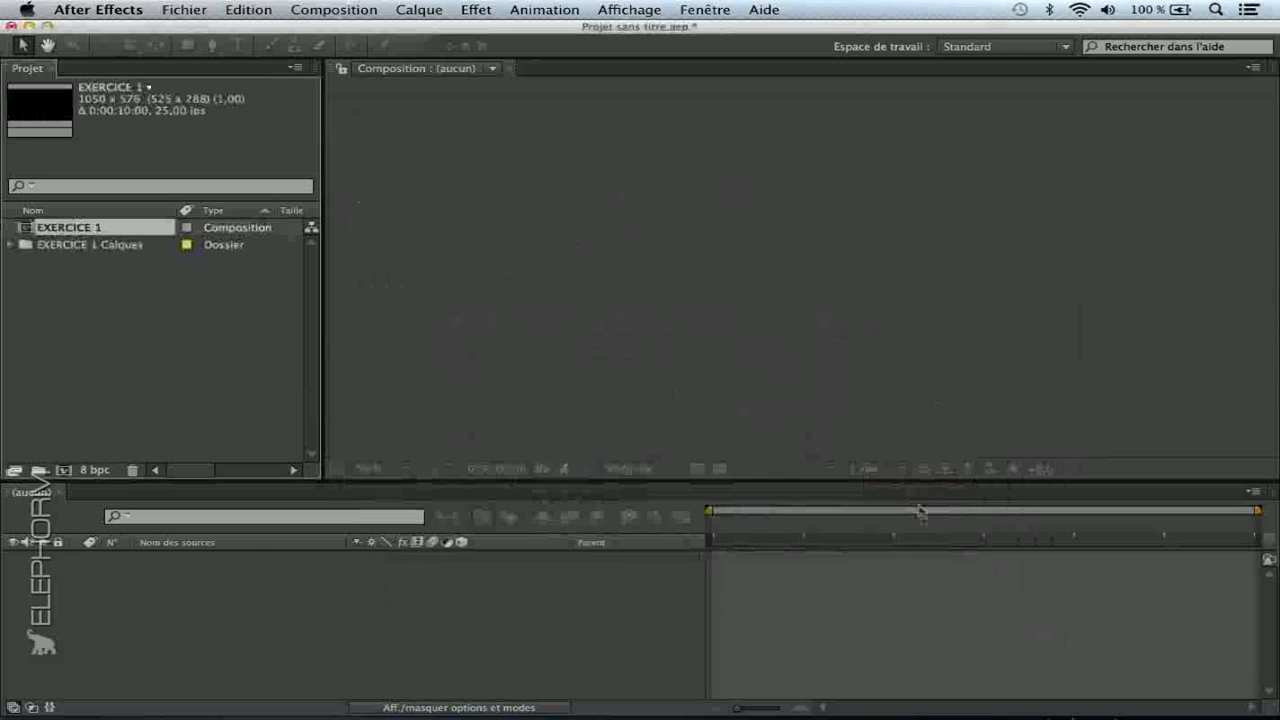
Expand the EXERCICE 1 Calques folder and inspect the thumbnail and dimensions of each layer footage item in it.
click(60, 230)
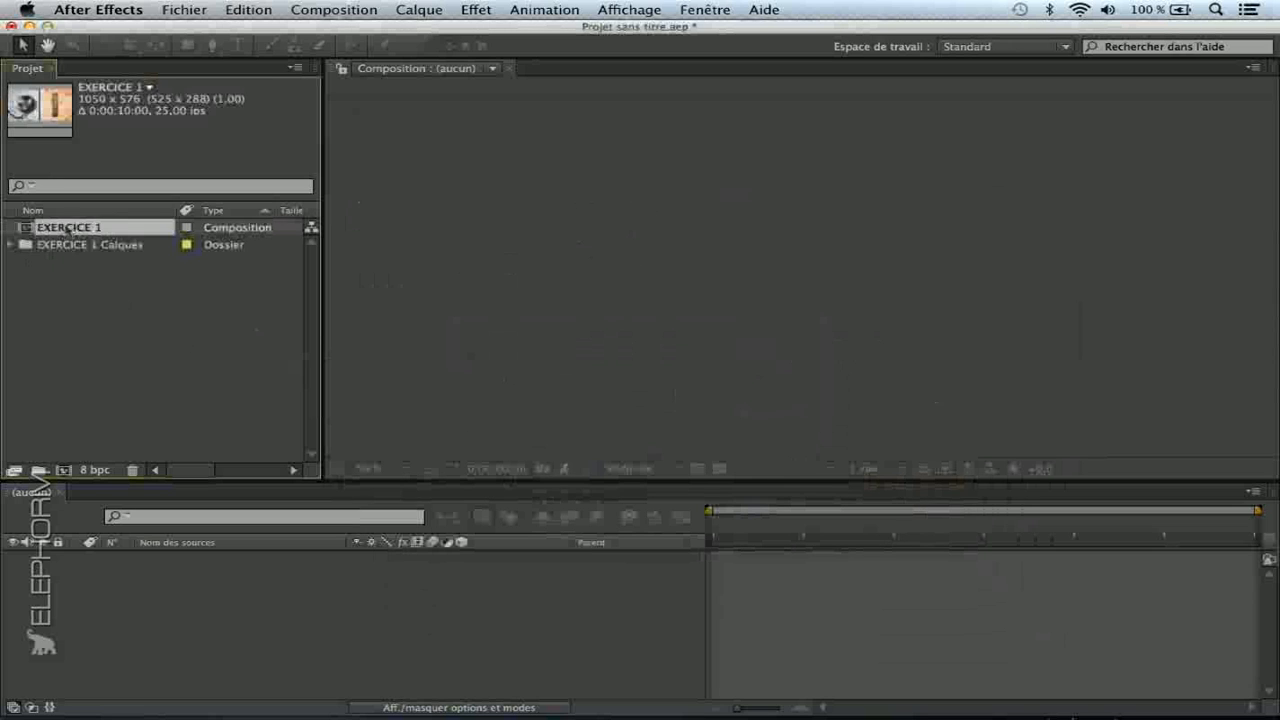
click(35, 246)
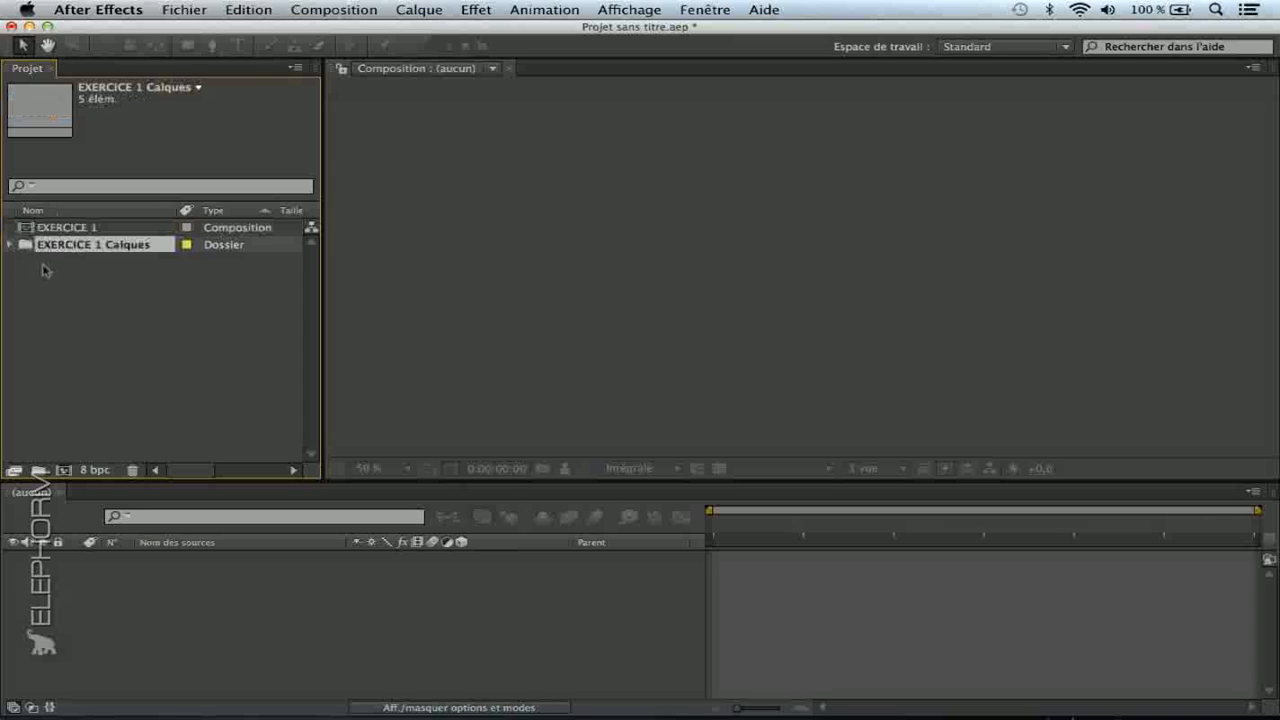
click(11, 245)
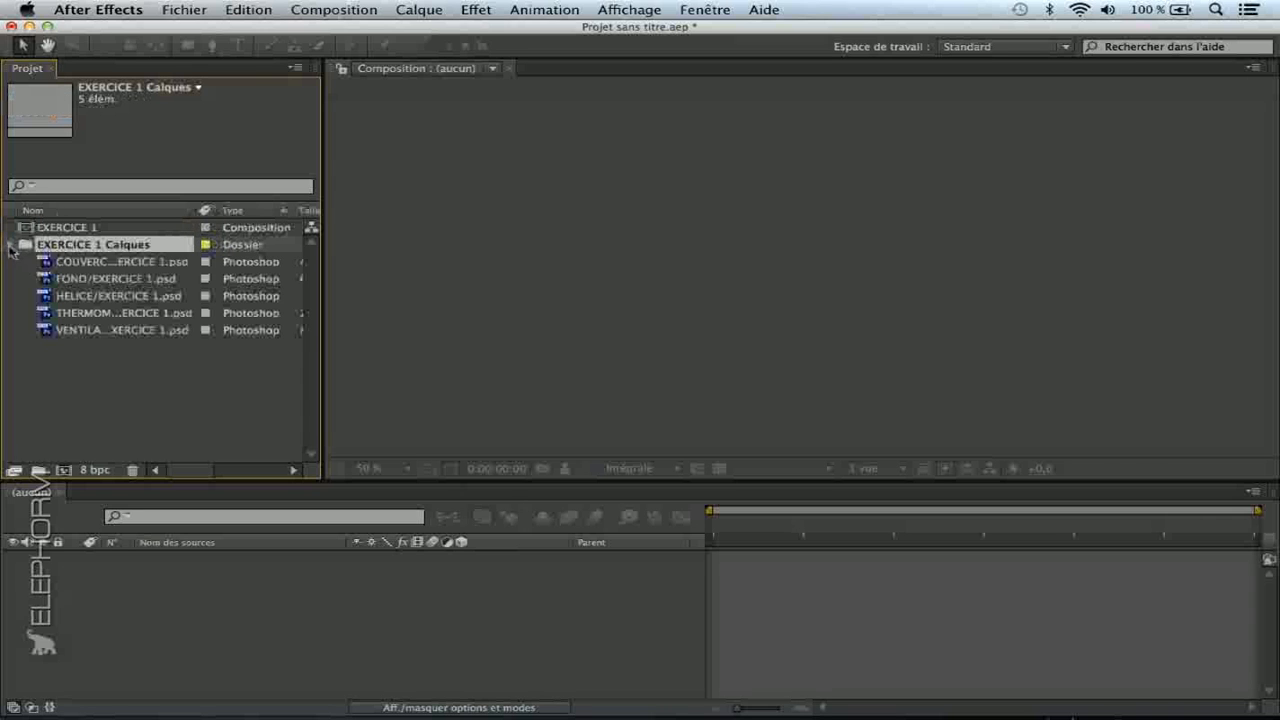
click(84, 265)
click(86, 278)
click(89, 296)
click(92, 313)
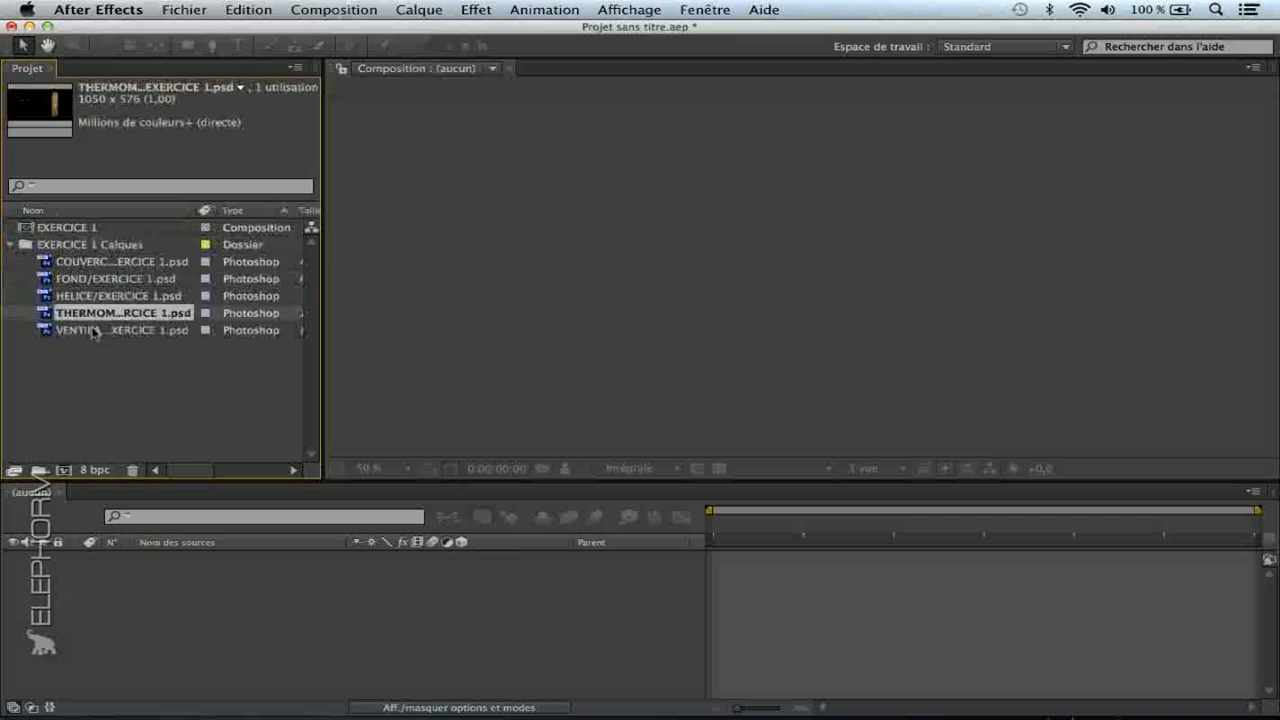
click(95, 330)
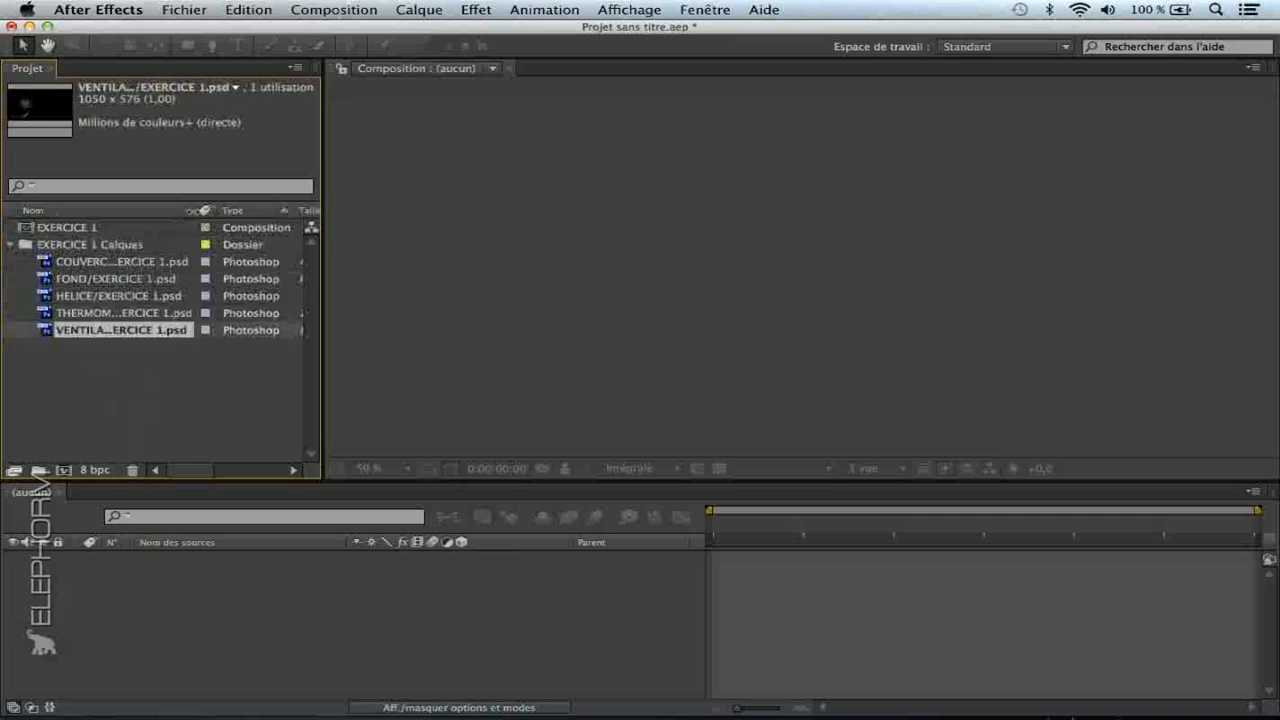
Widen the project's Nom column to show the full layer names, review each layer item again and collapse the folder.
drag(193, 211, 237, 212)
click(91, 263)
click(81, 280)
click(88, 296)
click(90, 313)
click(90, 330)
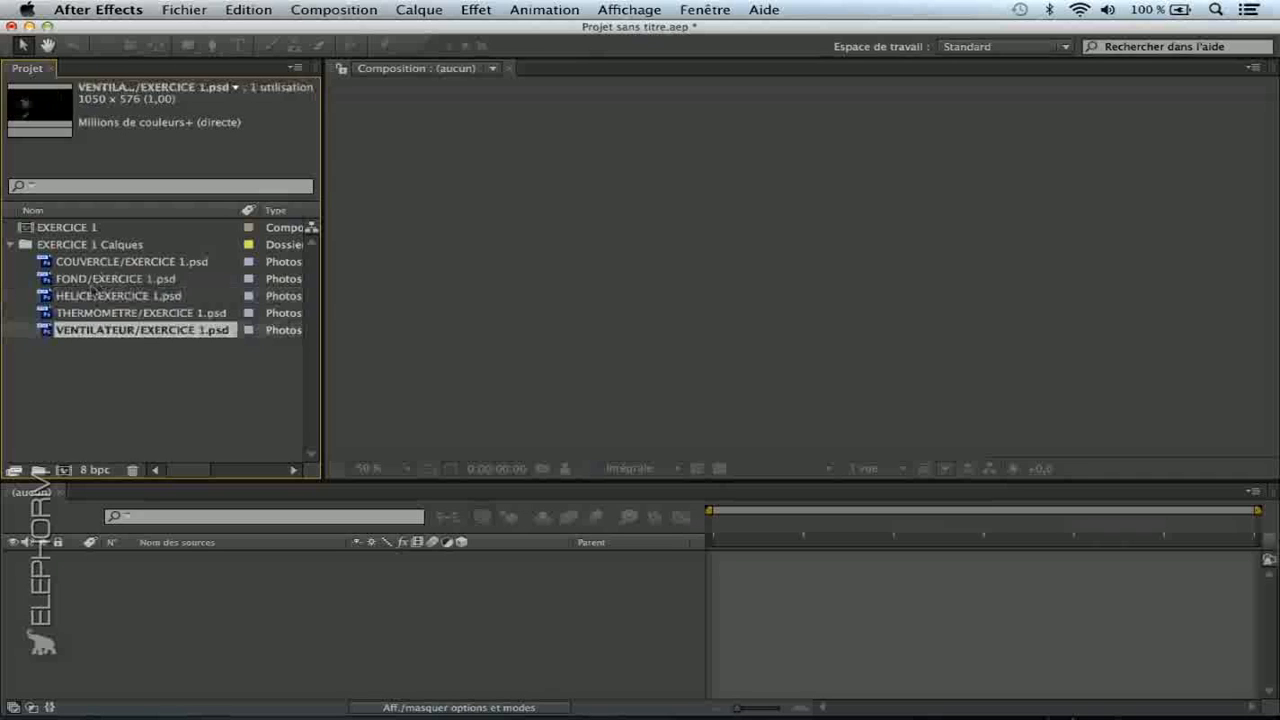
click(112, 281)
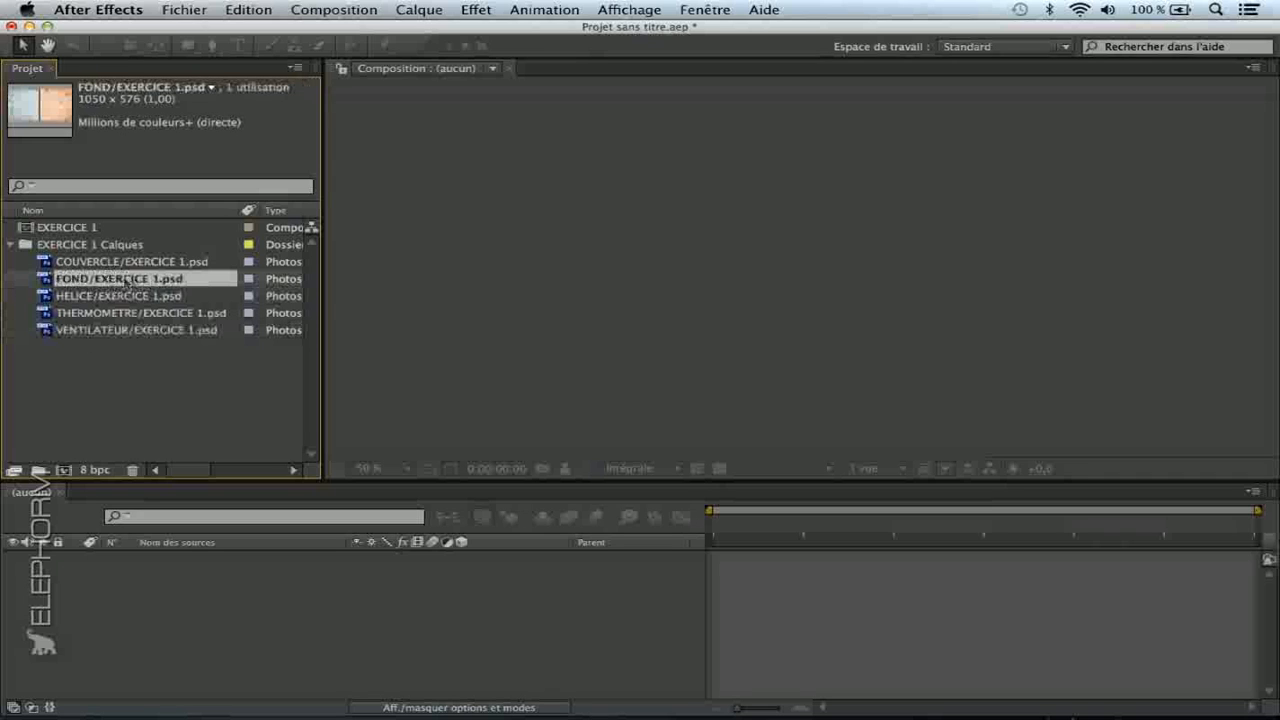
click(100, 264)
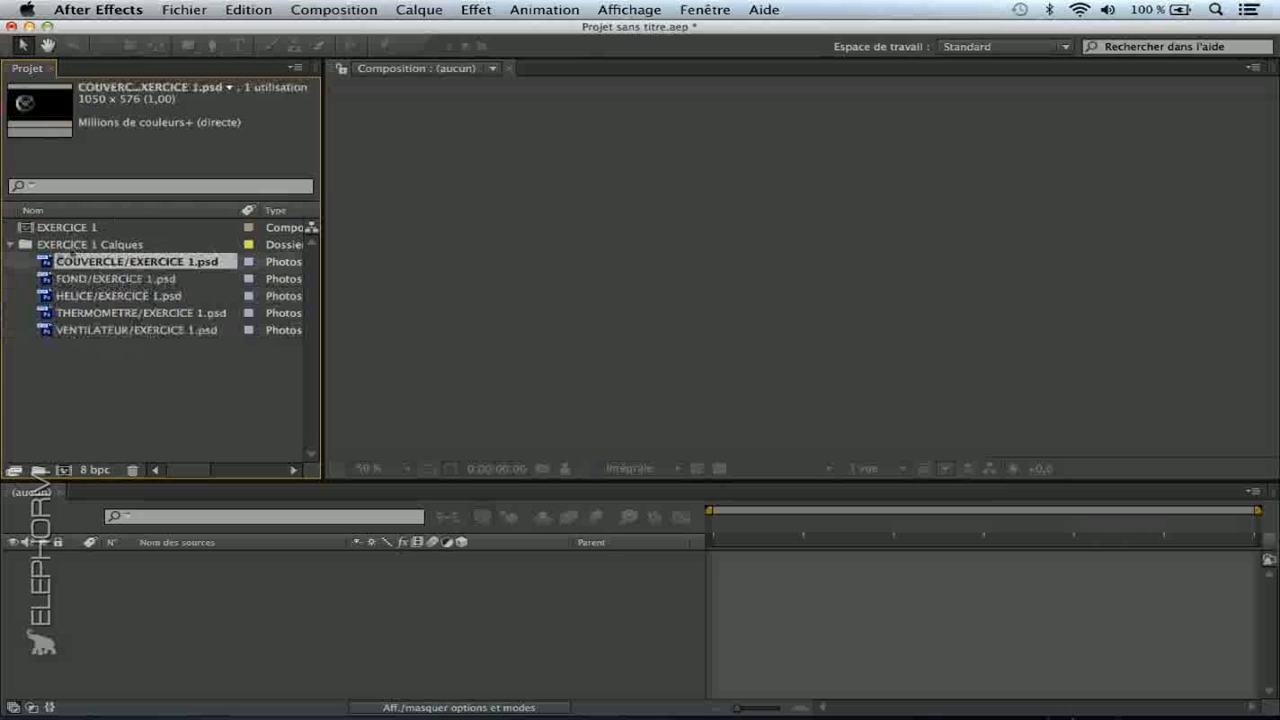
click(11, 245)
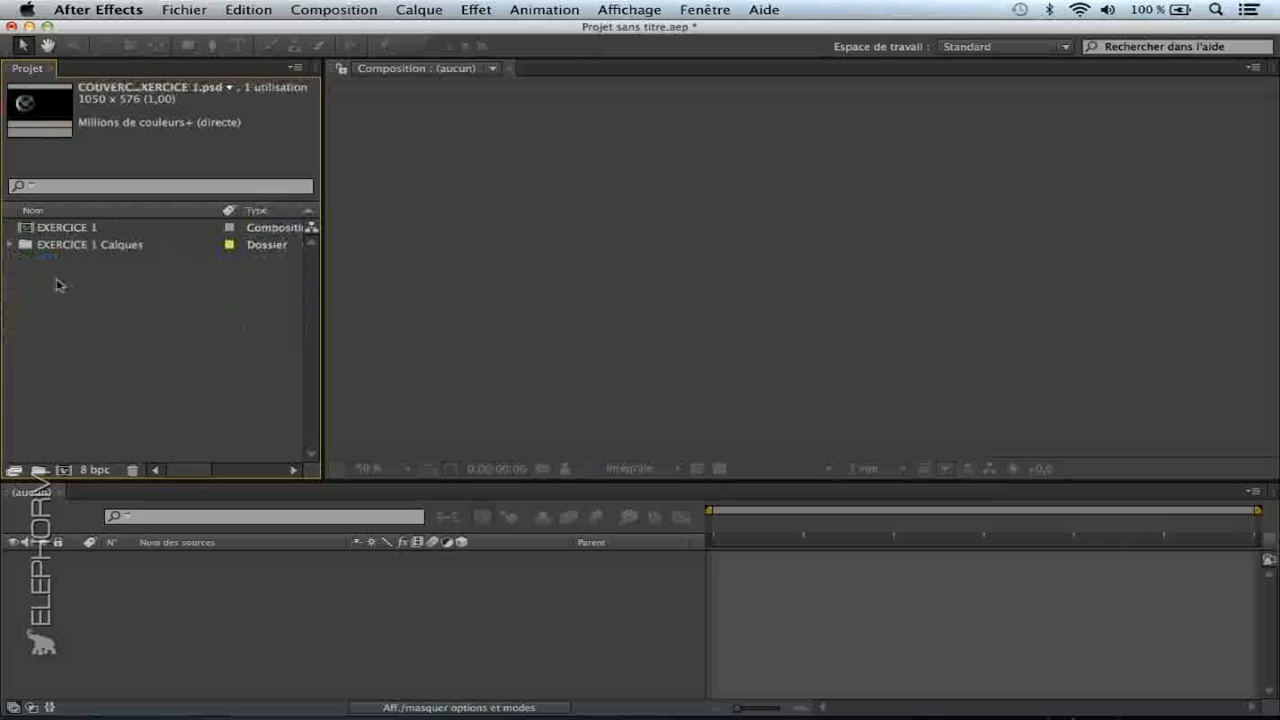
Open the EXERCICE 1 composition in the viewer and timeline.
click(24, 247)
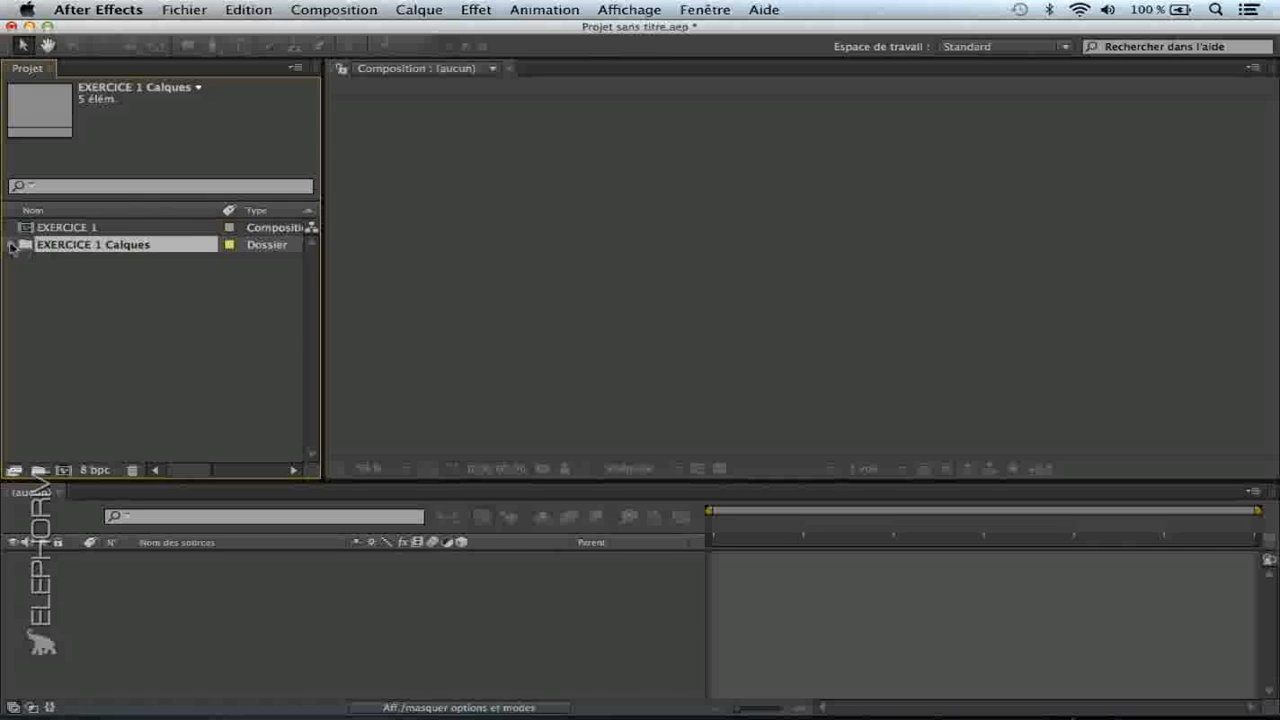
click(12, 246)
click(13, 247)
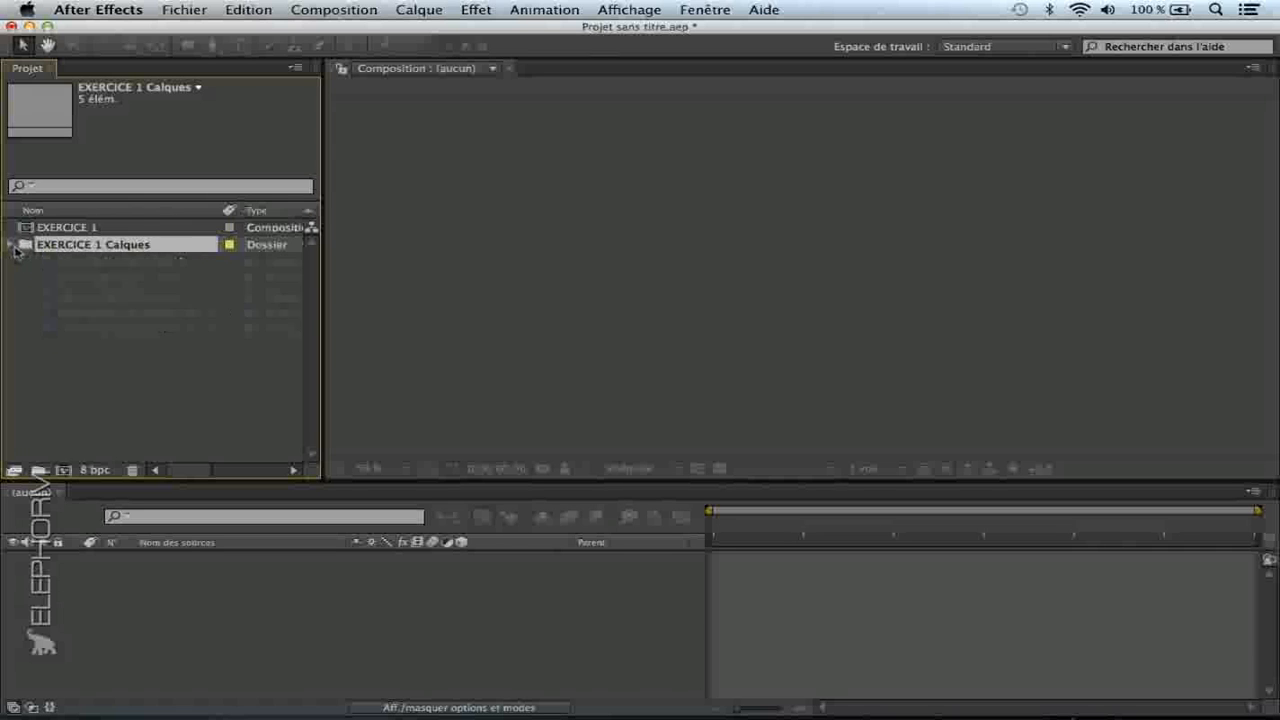
click(70, 229)
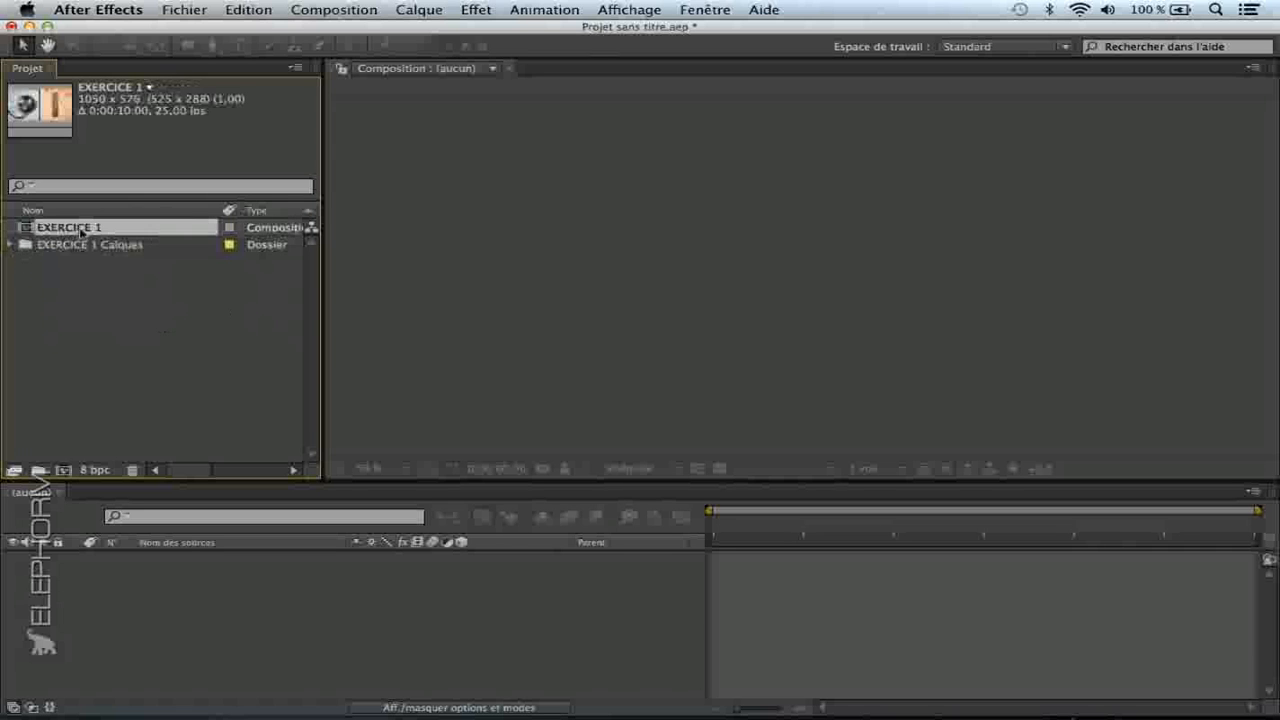
double_click(28, 229)
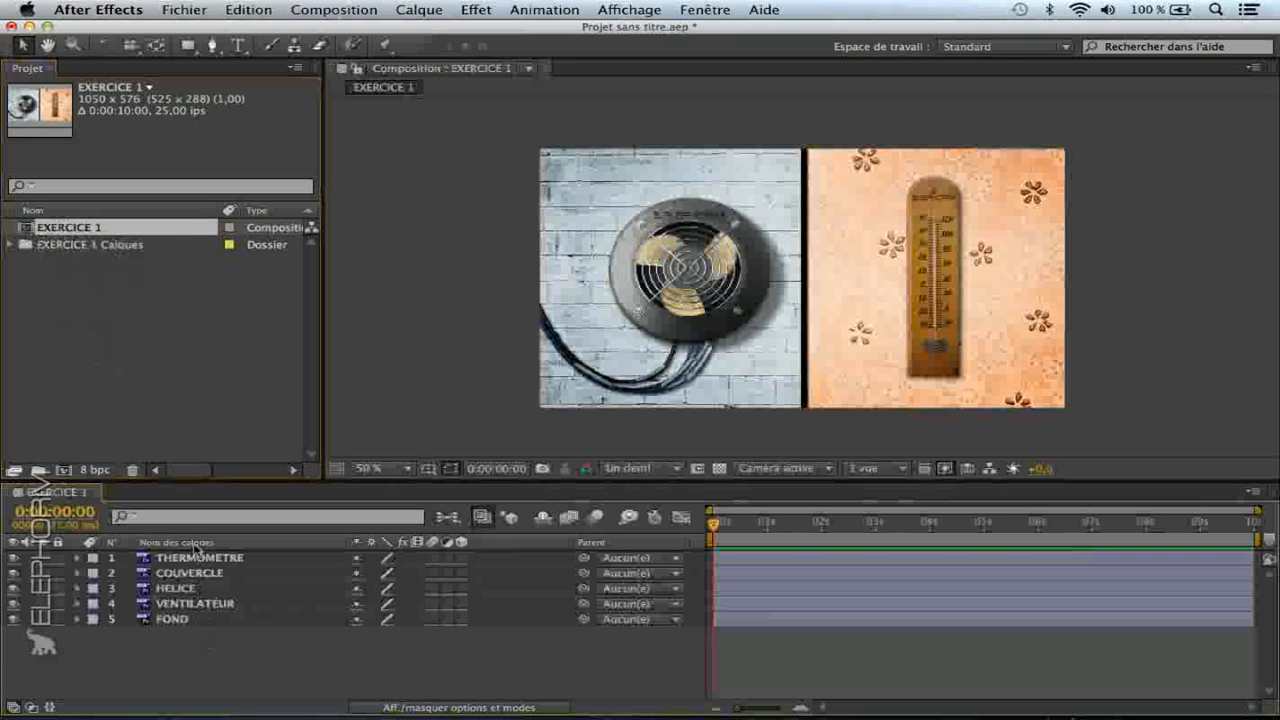
Examine the THERMOMETRE, COUVERCLE, HELICE, VENTILATEUR and FOND layers one by one in the EXERCICE 1 timeline.
click(196, 560)
click(200, 575)
click(200, 588)
click(198, 603)
click(200, 558)
click(203, 575)
click(200, 588)
click(198, 603)
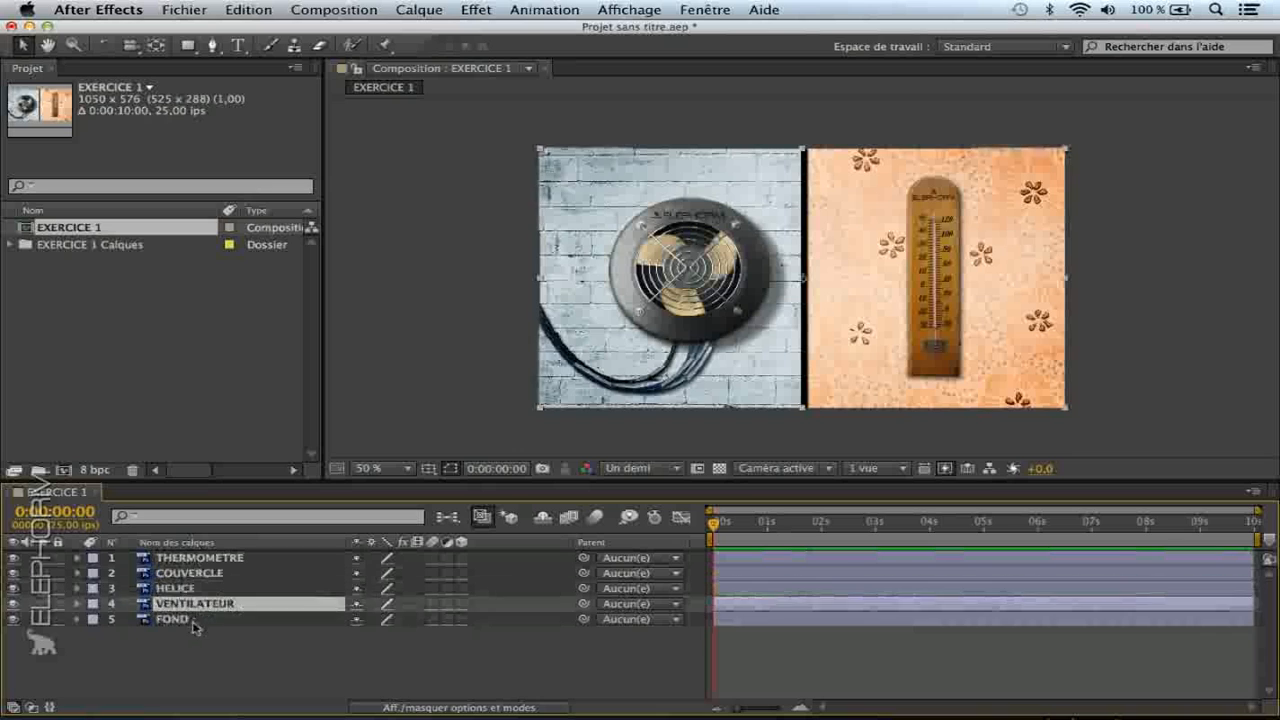
click(198, 619)
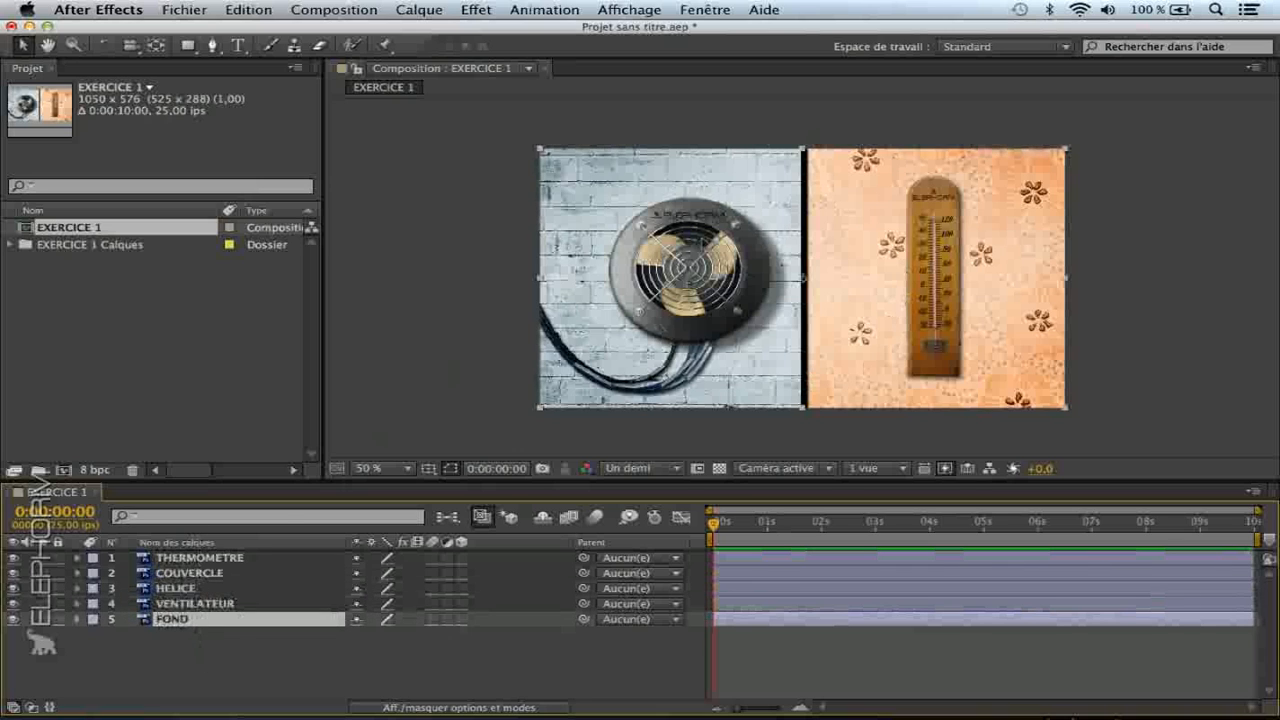
Import EXERCICE 1.psd again as Composition – Conserver les tailles de calque, with Styles de calque modifiables.
double_click(168, 372)
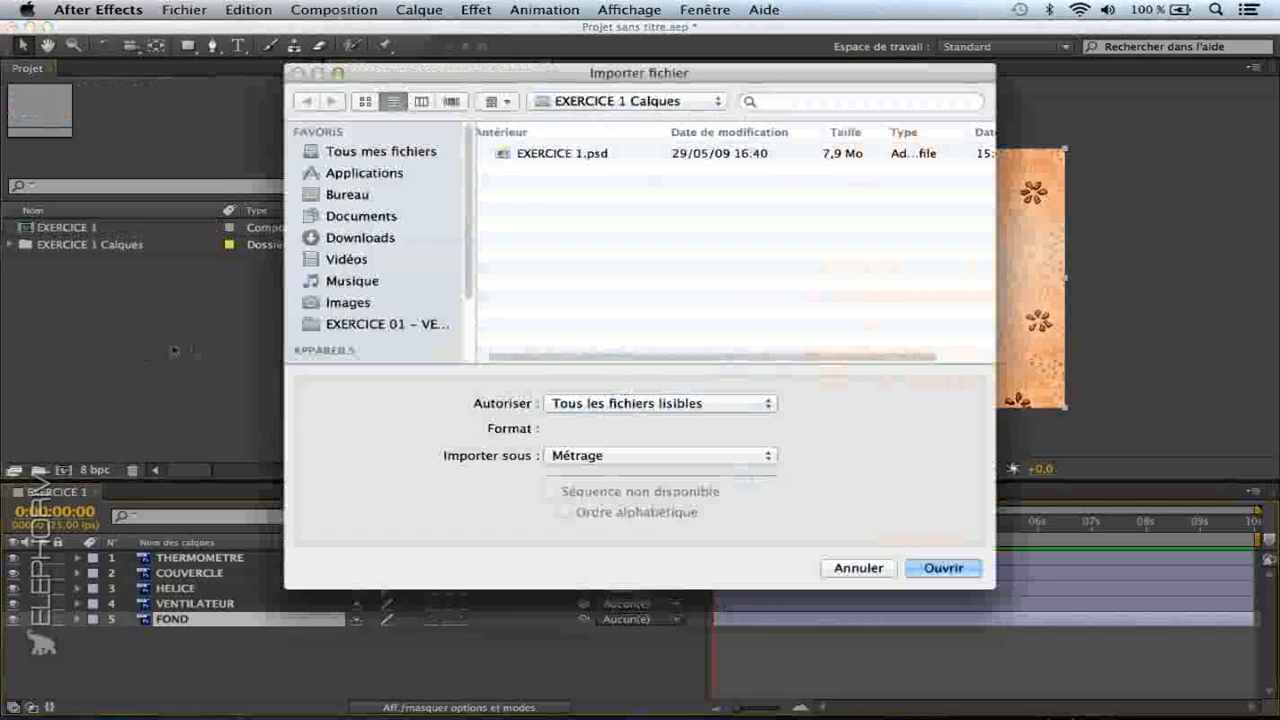
double_click(545, 155)
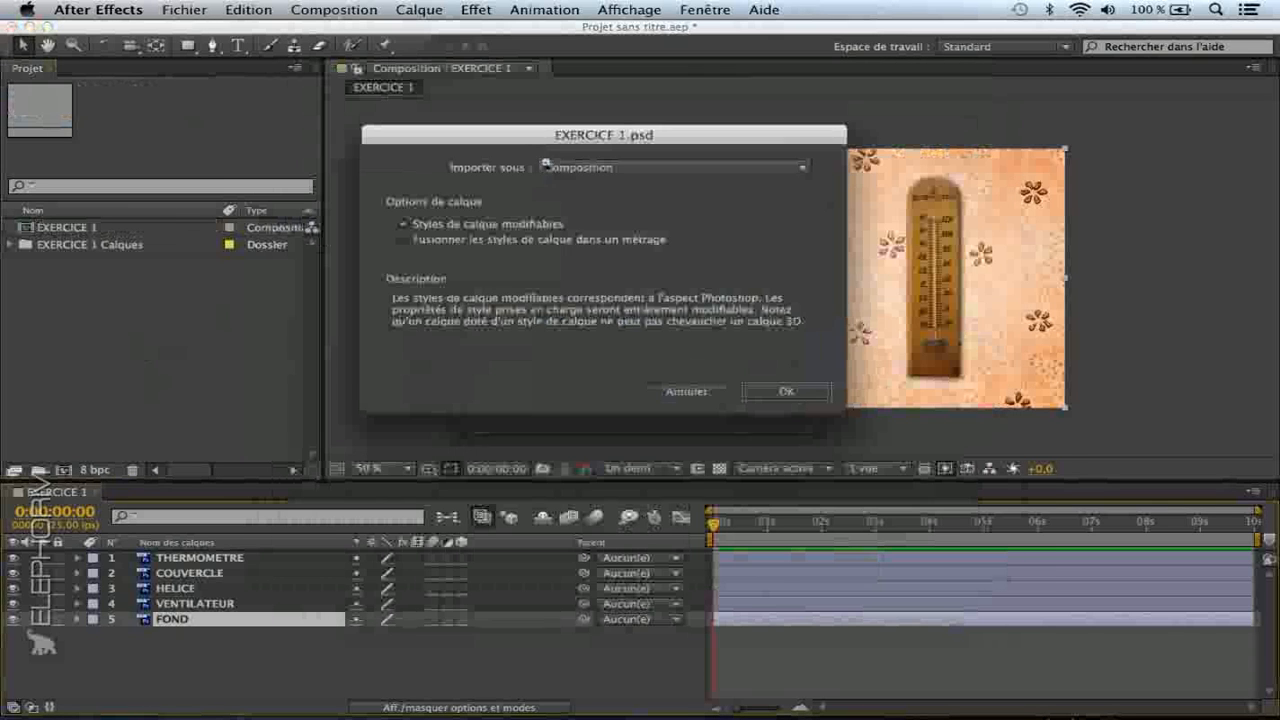
click(585, 168)
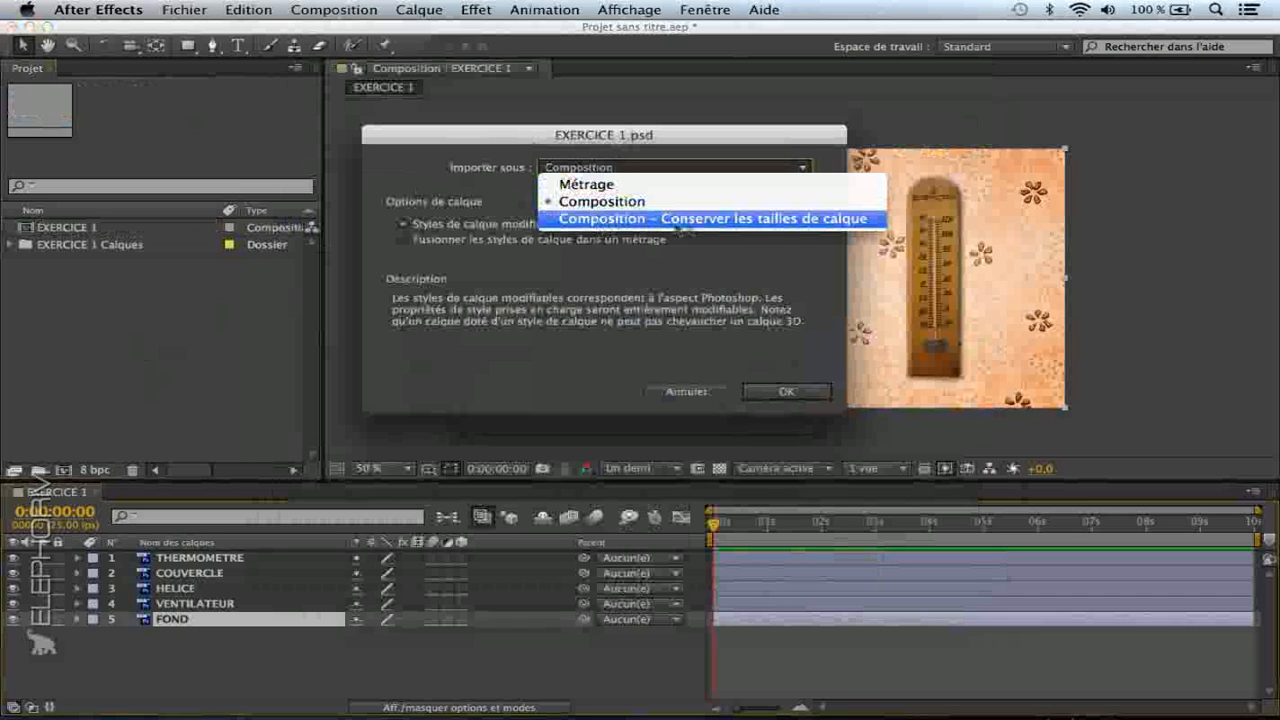
click(785, 220)
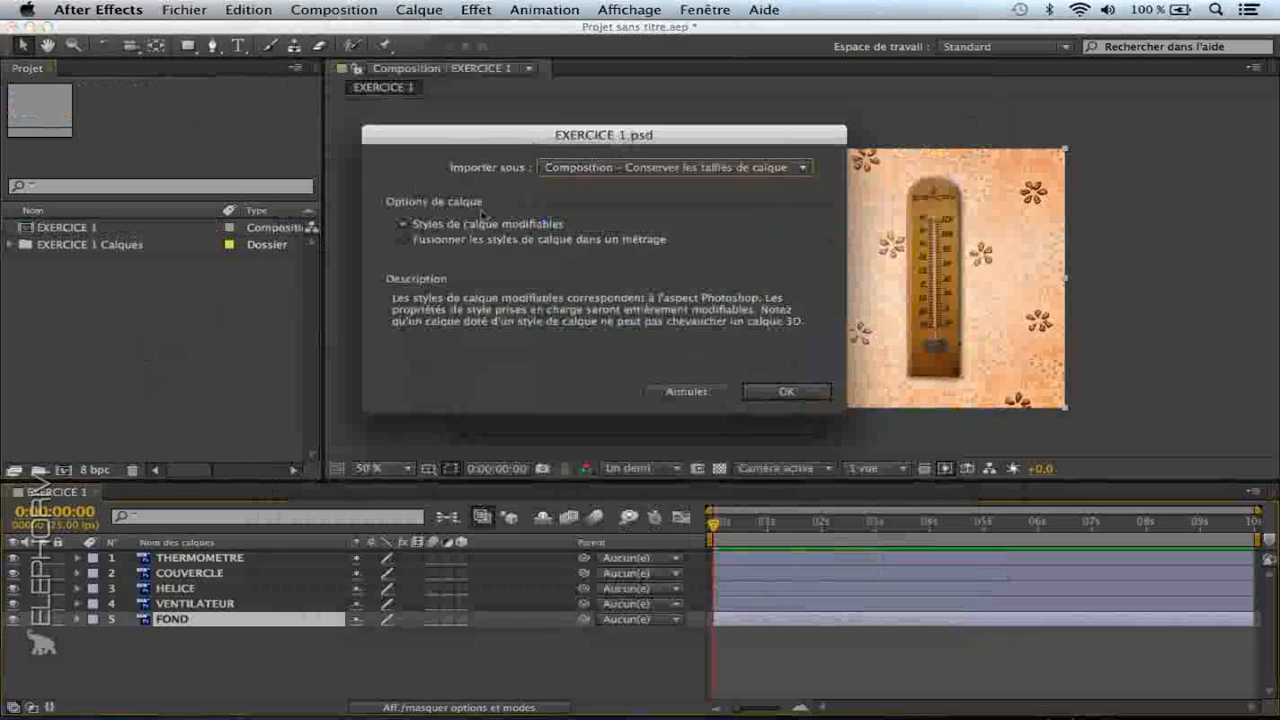
click(608, 168)
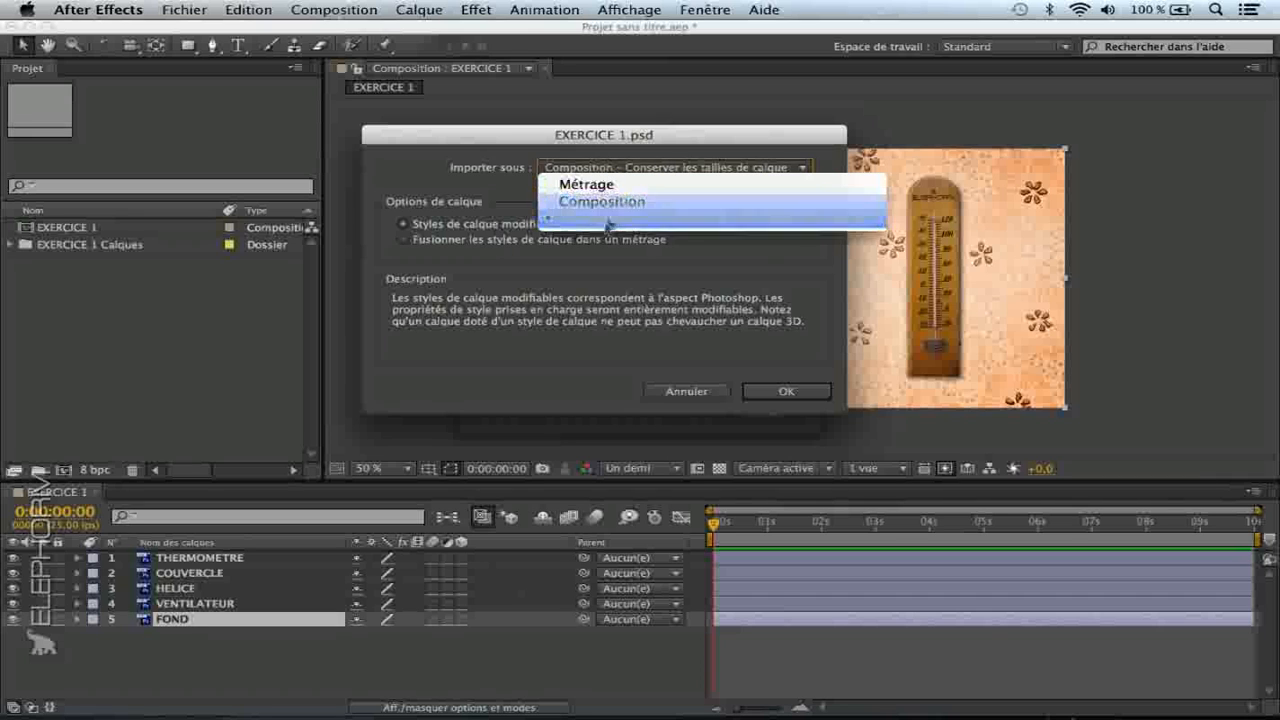
click(755, 220)
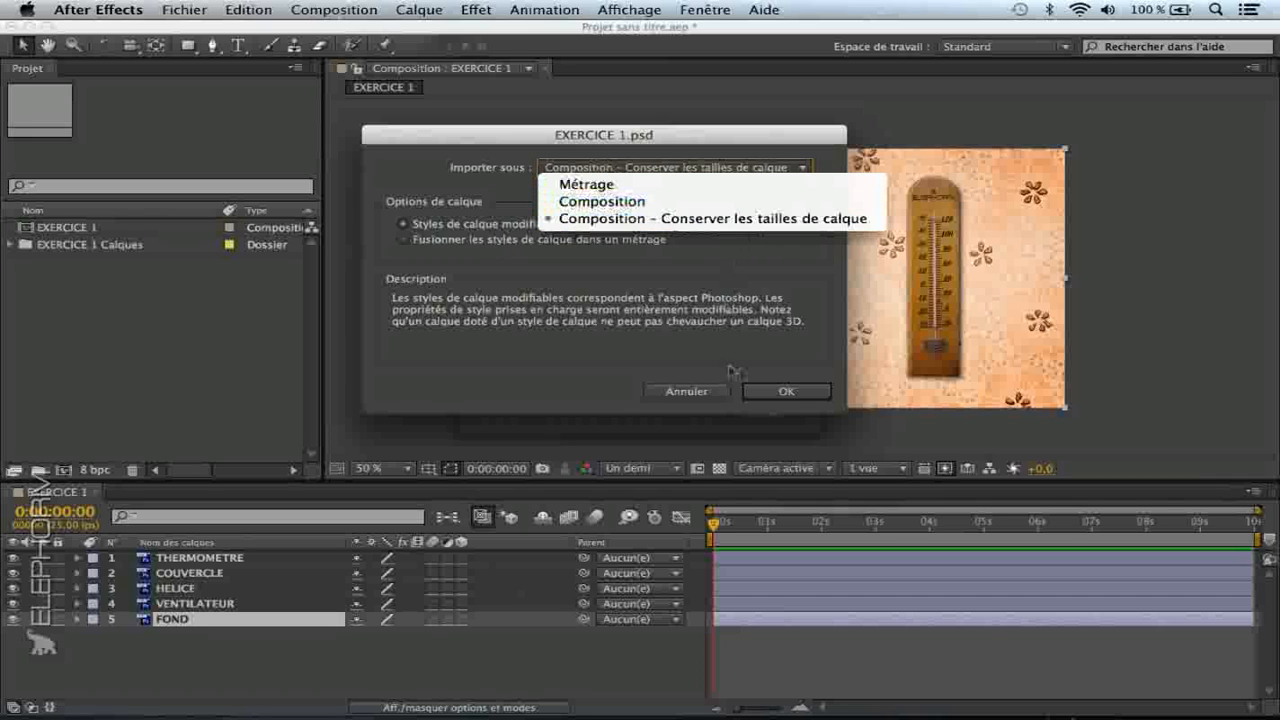
click(788, 392)
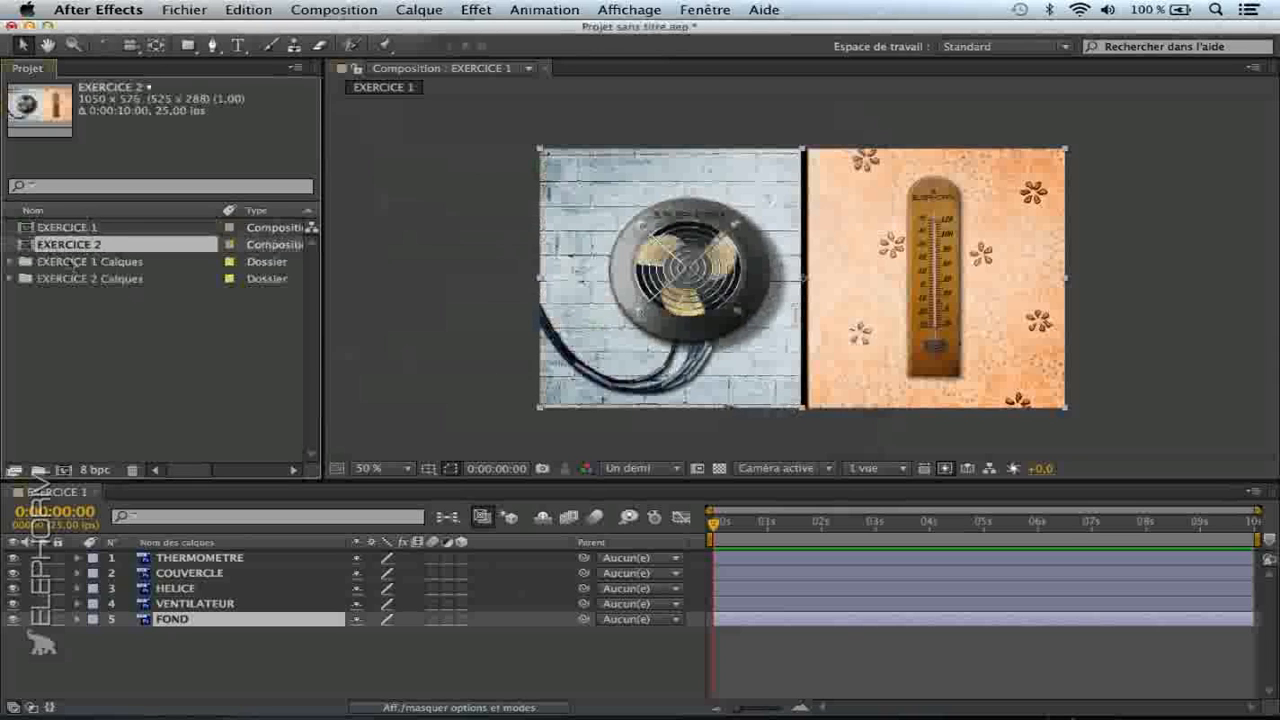
Compare the EXERCICE 1 and EXERCICE 2 compositions in the project and expand both of their layer folders.
click(96, 229)
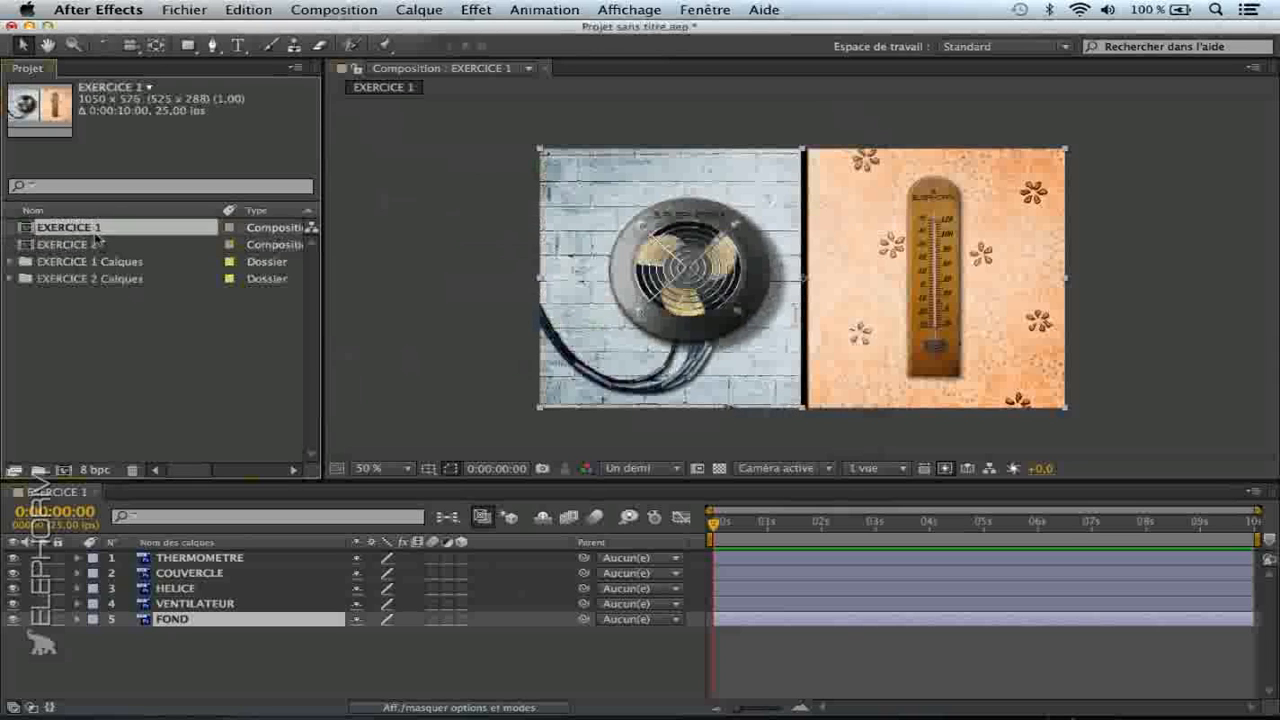
key(Down)
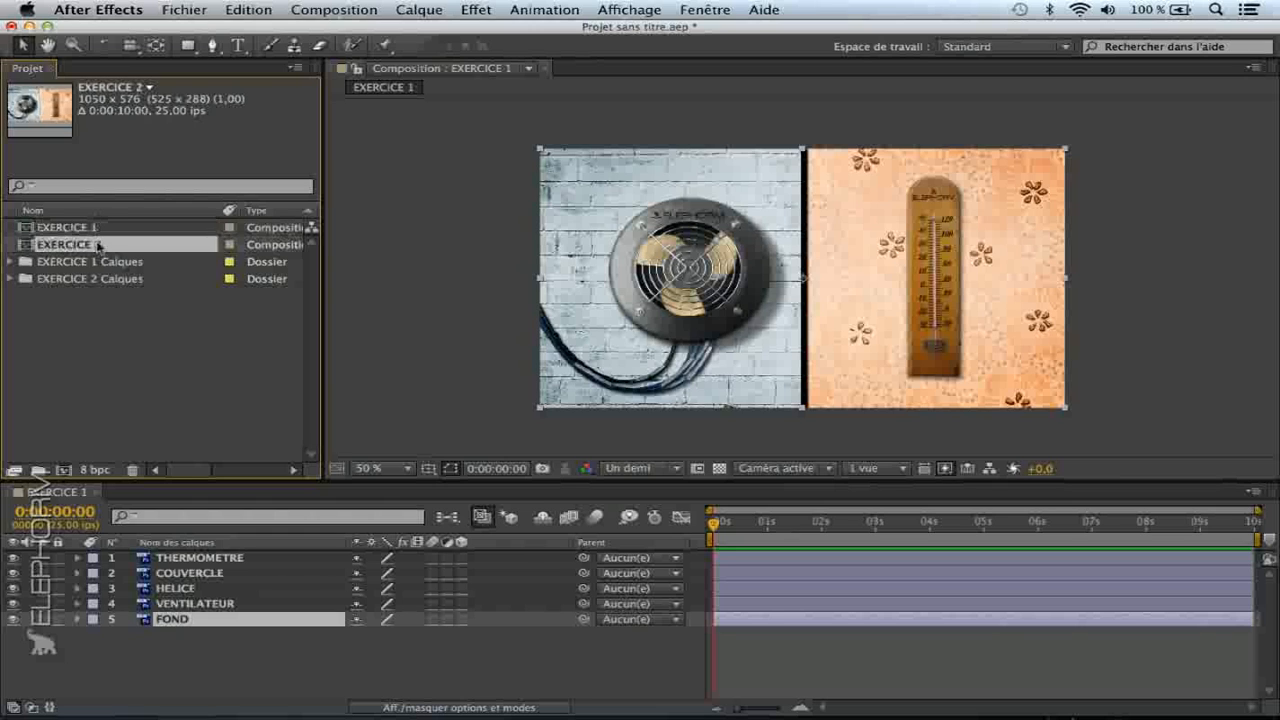
click(98, 280)
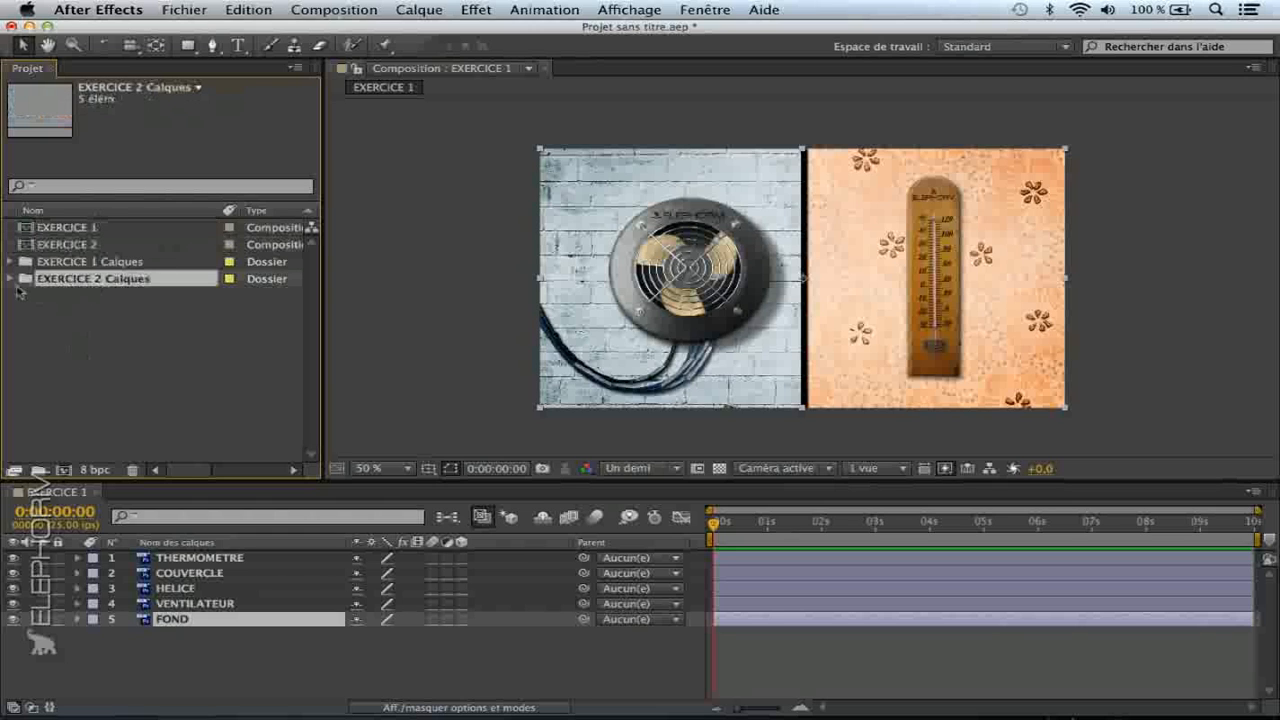
click(12, 280)
click(12, 262)
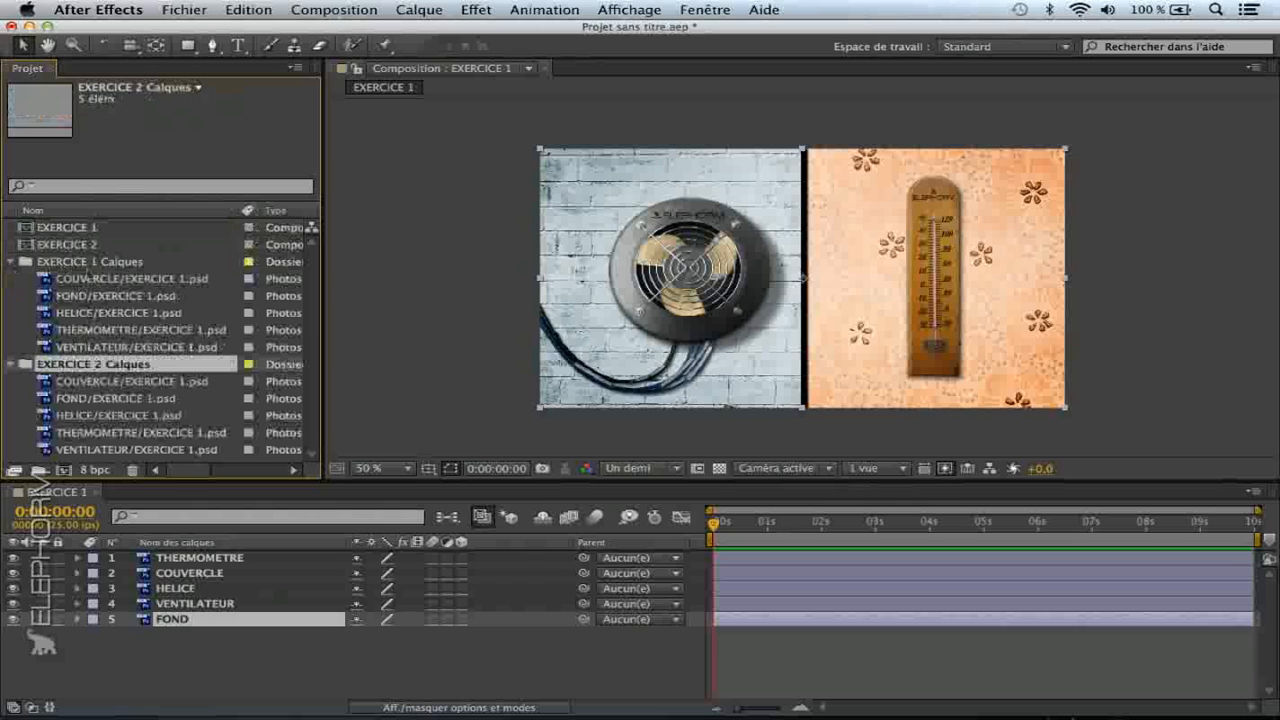
Compare the thumbnail and pixel dimensions of the COUVERCLE footage item in the two layer folders.
click(108, 382)
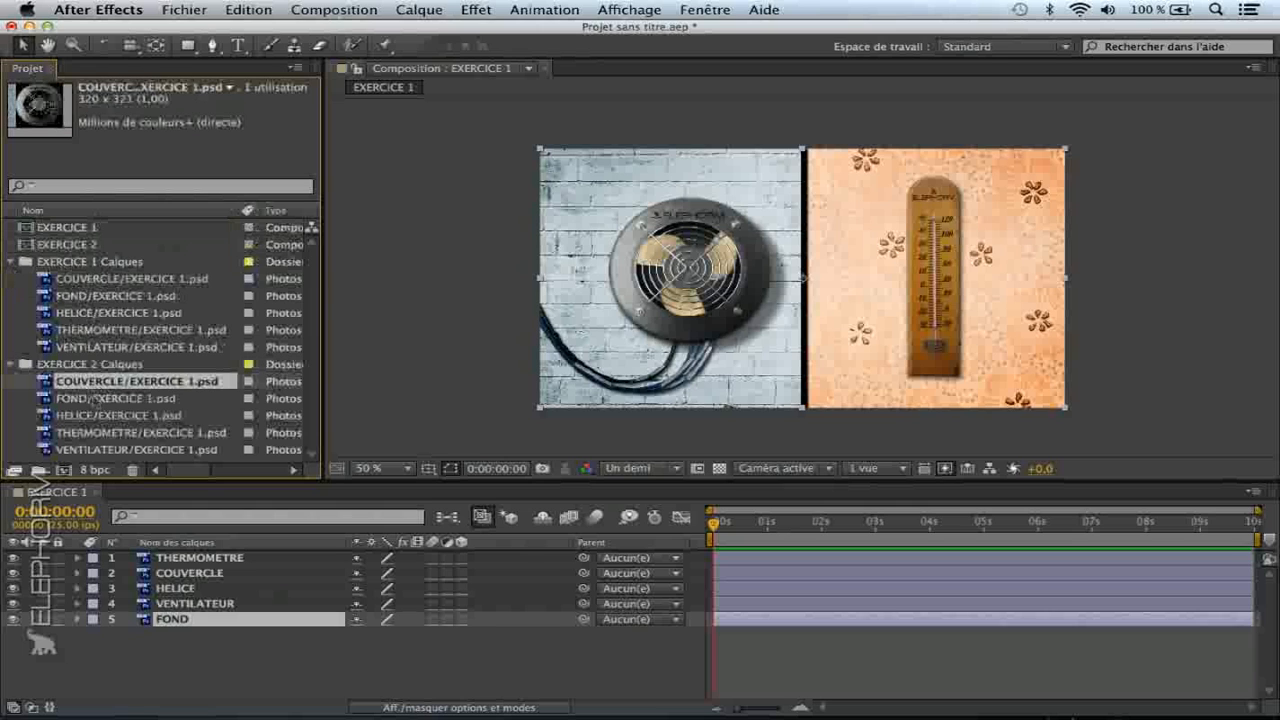
click(100, 280)
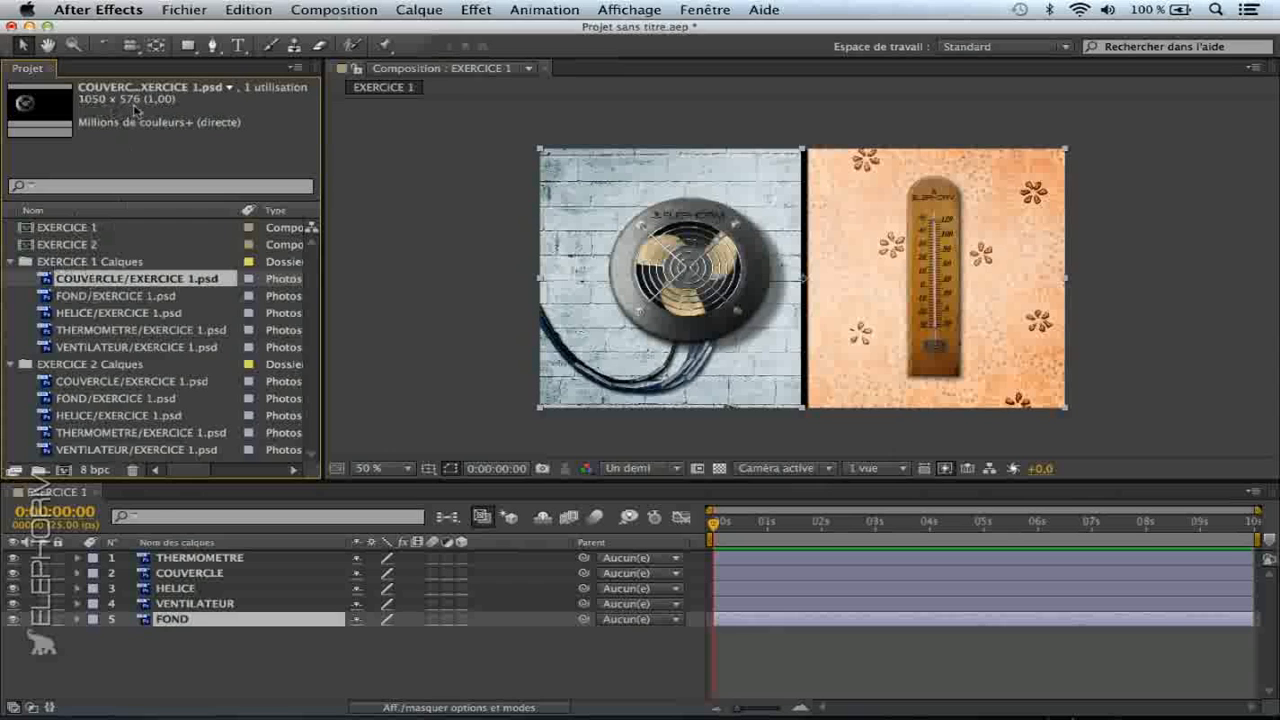
click(78, 365)
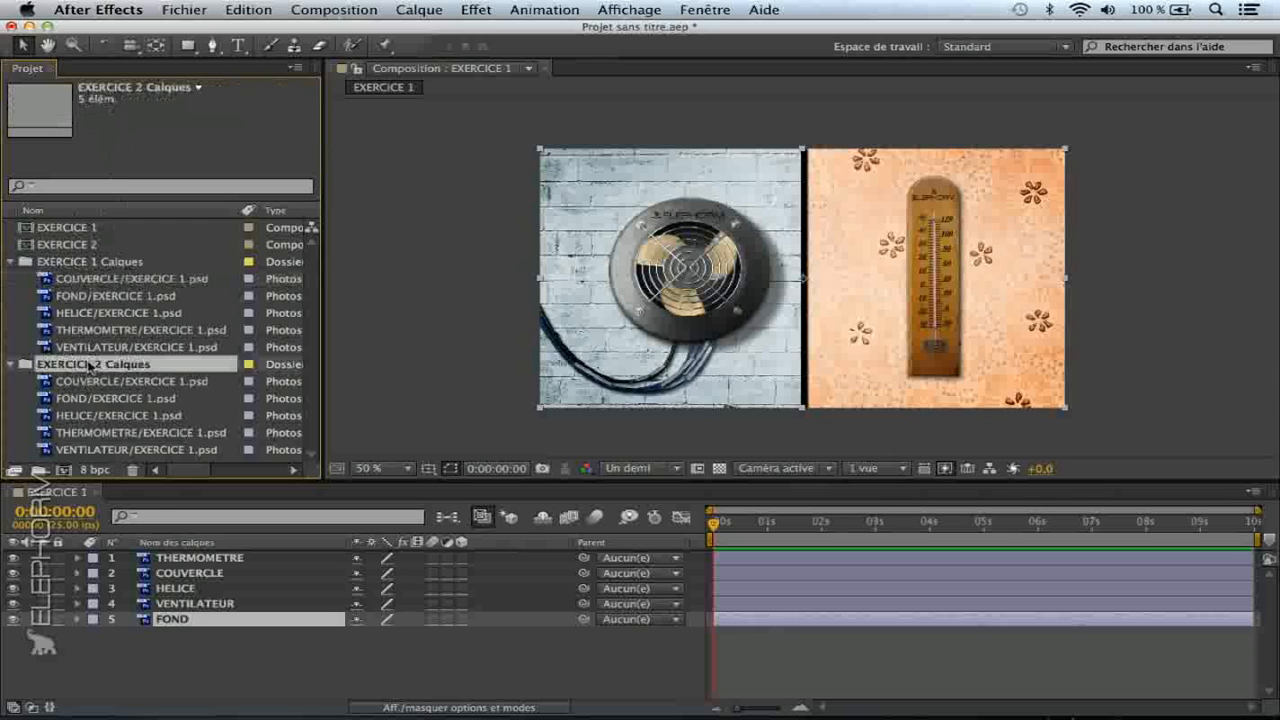
click(95, 385)
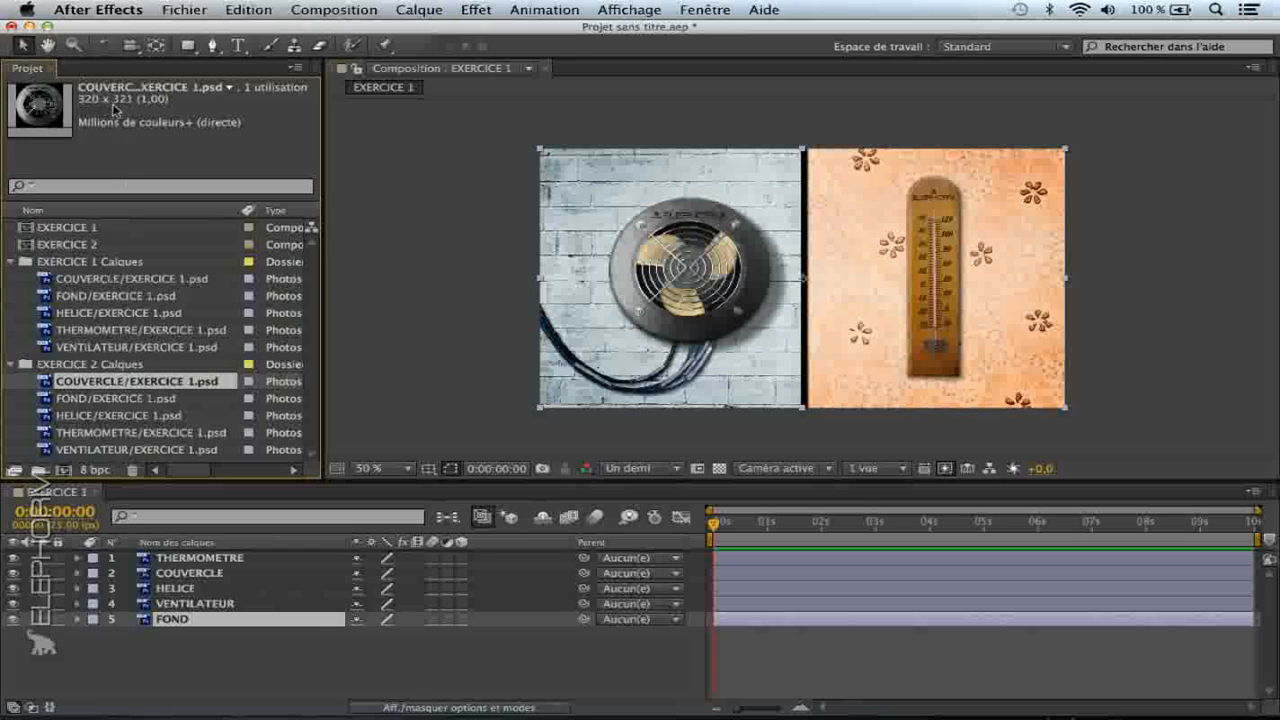
Check the dimensions of the FOND, HELICE, THERMOMETRE and VENTILATEUR items in the EXERCICE 2 Calques folder.
click(95, 399)
click(87, 417)
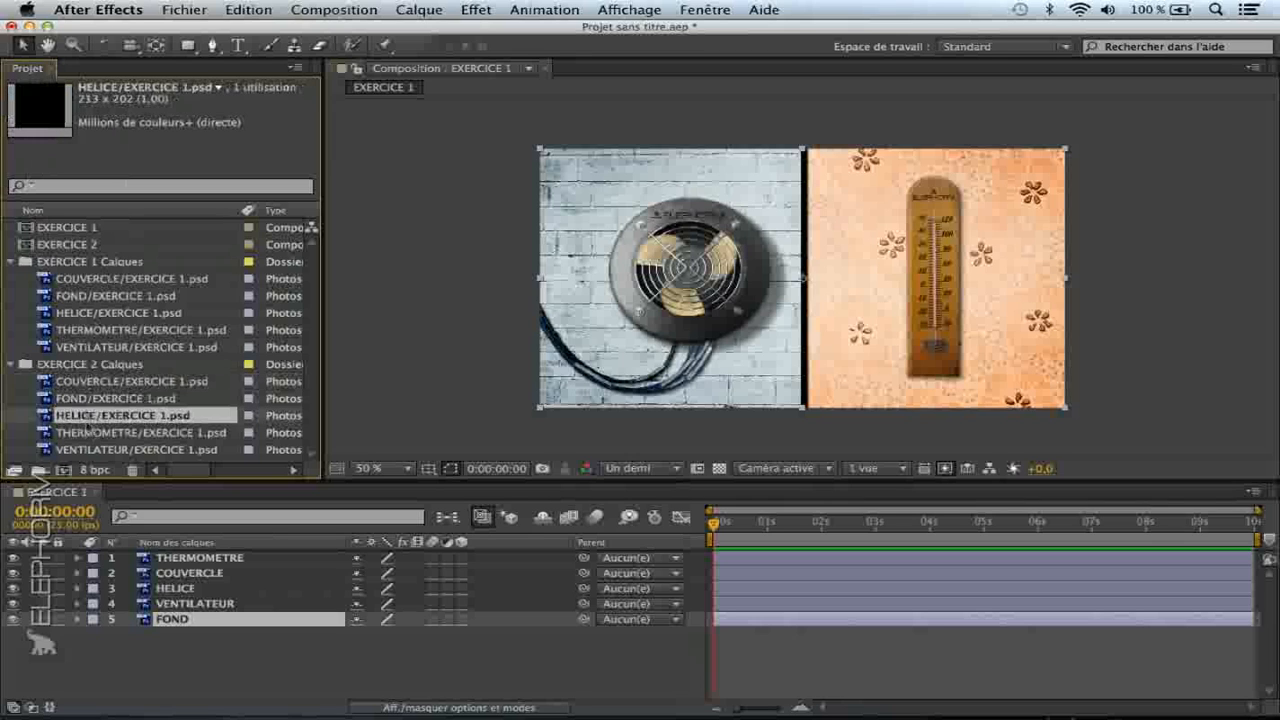
click(90, 432)
click(93, 448)
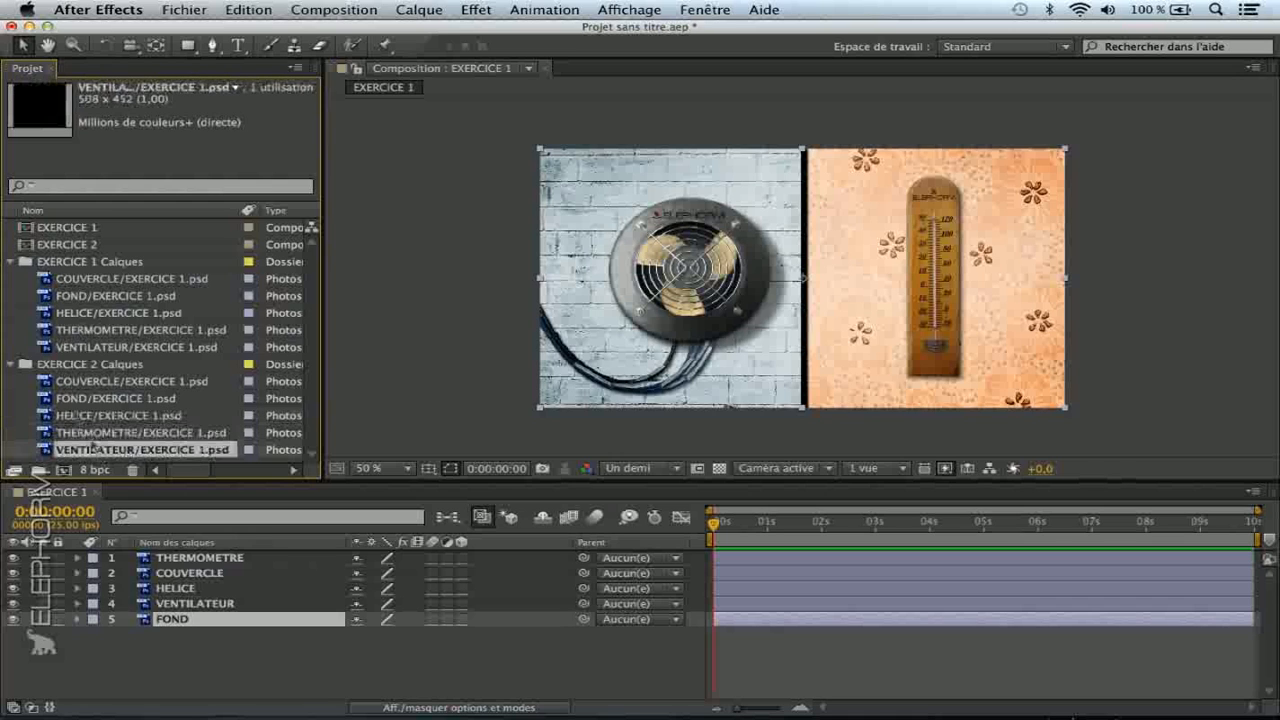
Collapse the EXERCICE 1 Calques and EXERCICE 2 Calques folders and clear the project selection.
click(11, 364)
click(11, 261)
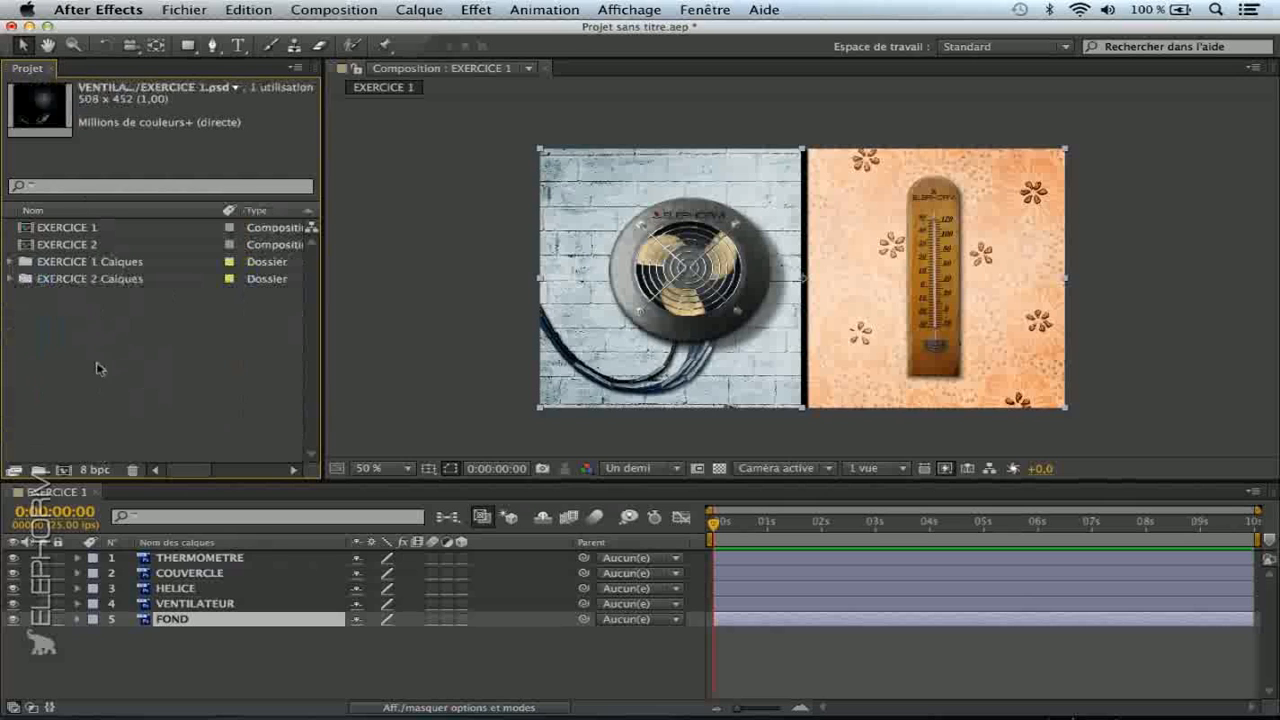
click(90, 262)
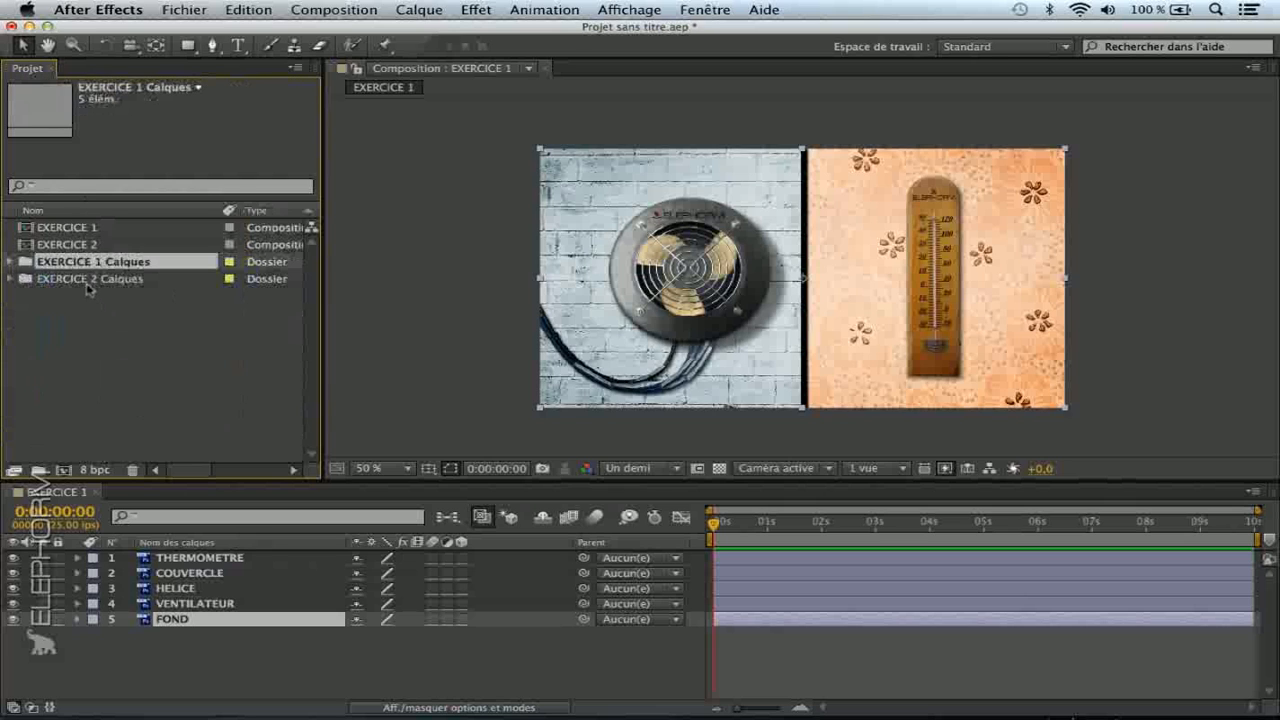
click(95, 278)
click(106, 359)
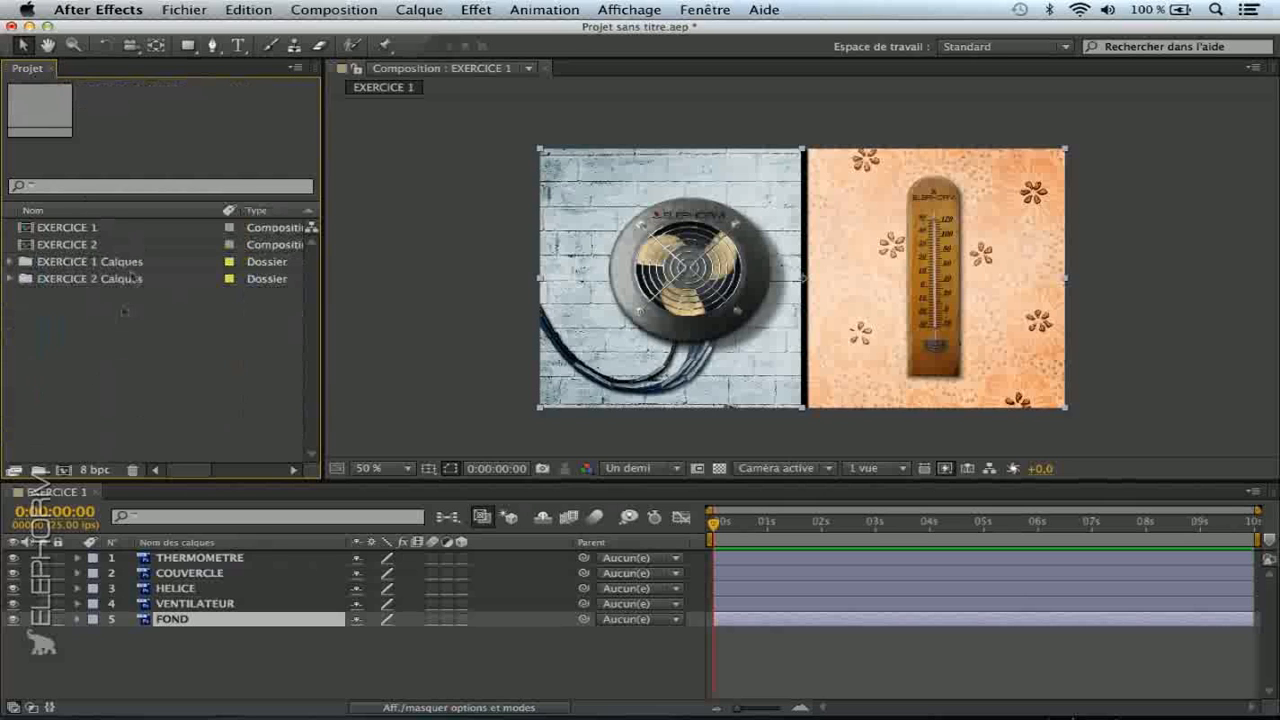
Start another import of EXERCICE 1.psd and try the Métrage import type with the option to choose a single layer.
double_click(98, 336)
double_click(528, 152)
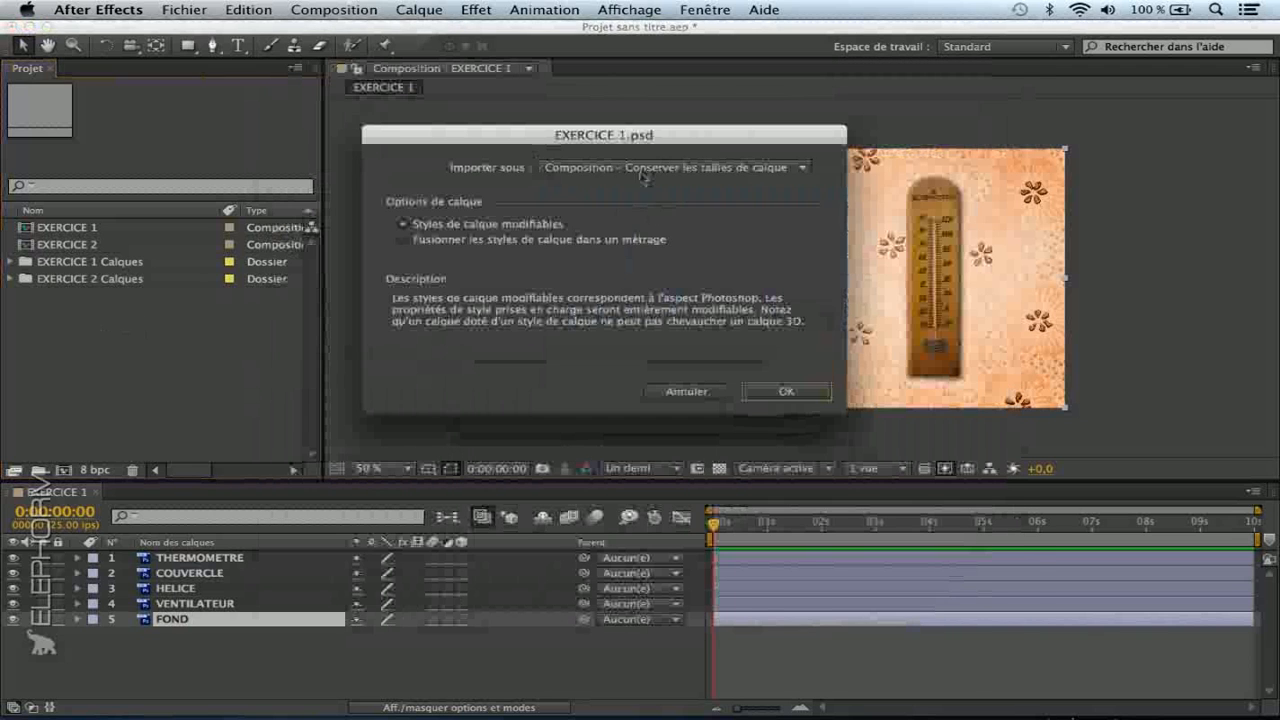
click(645, 170)
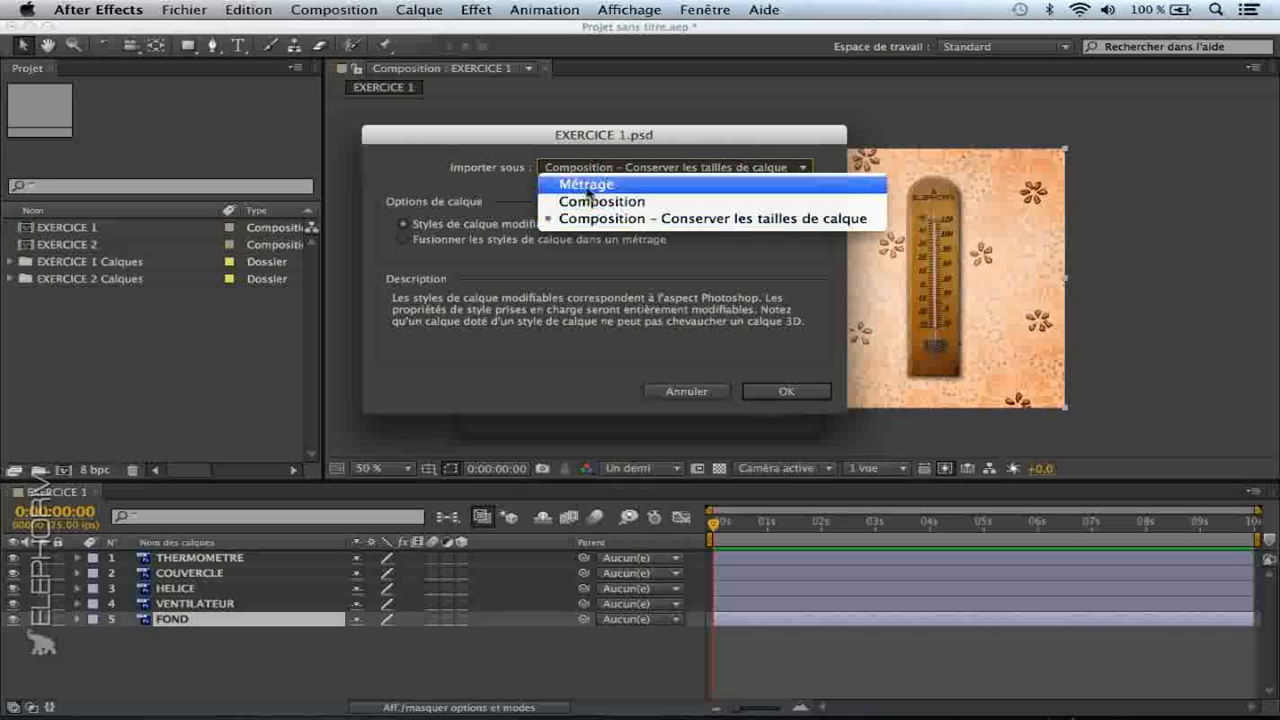
click(587, 180)
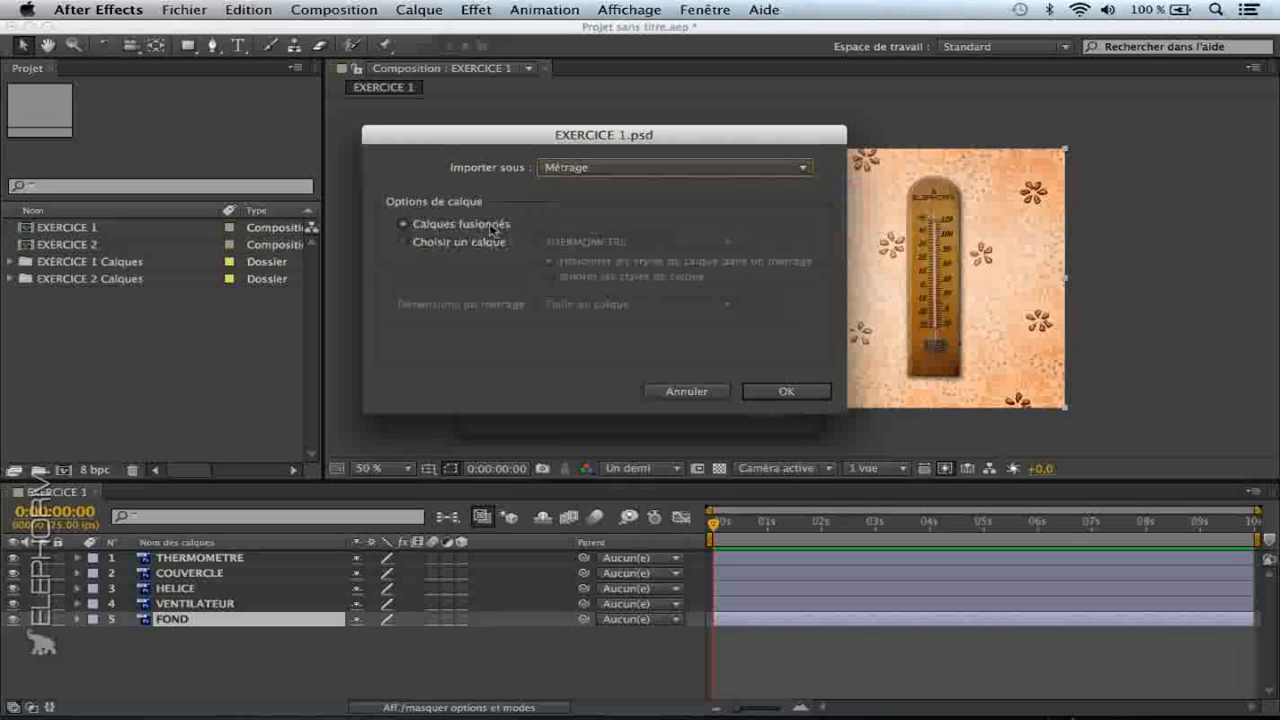
click(458, 244)
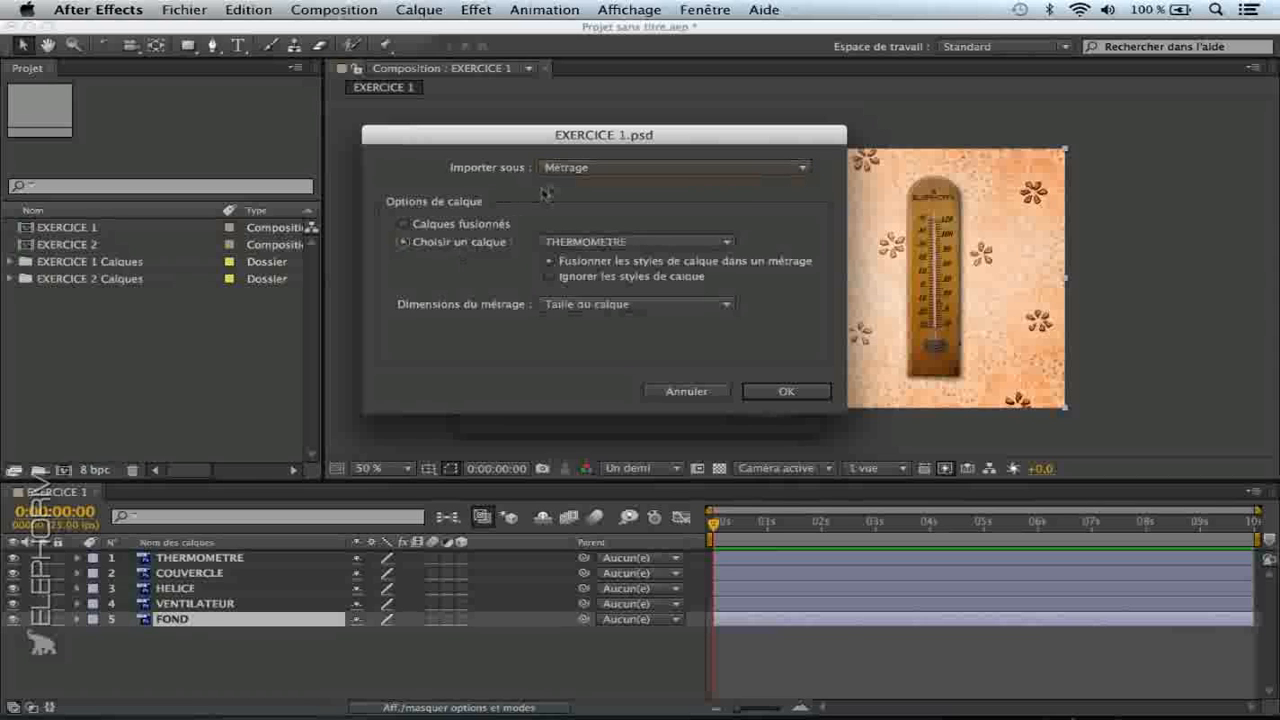
Import EXERCICE 1.psd as Composition with editable layer styles, and open the newly imported composition.
click(565, 167)
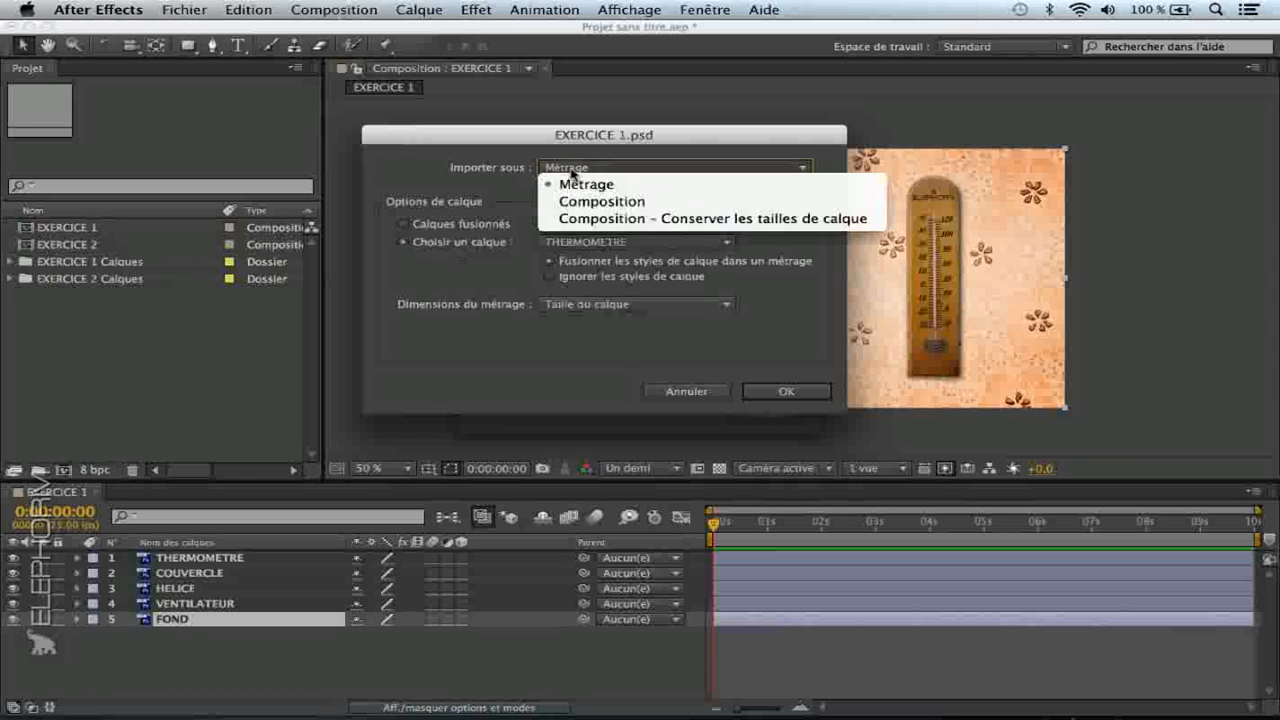
click(600, 201)
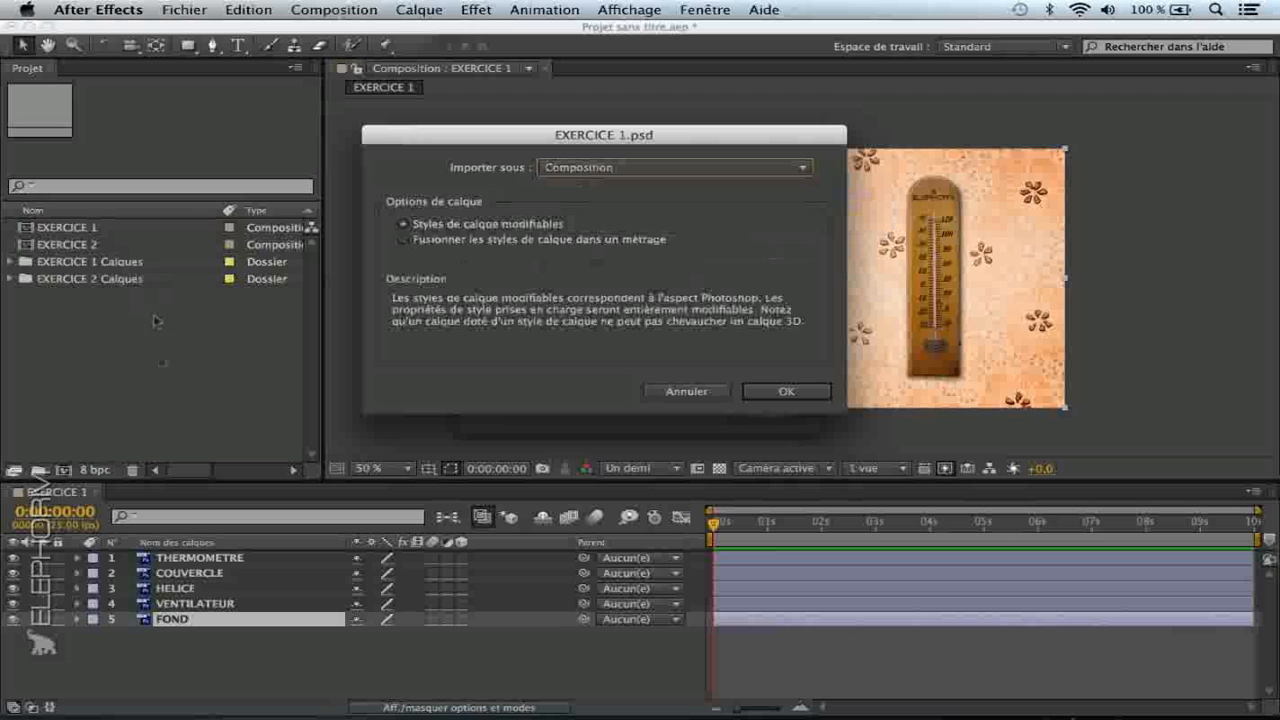
click(545, 168)
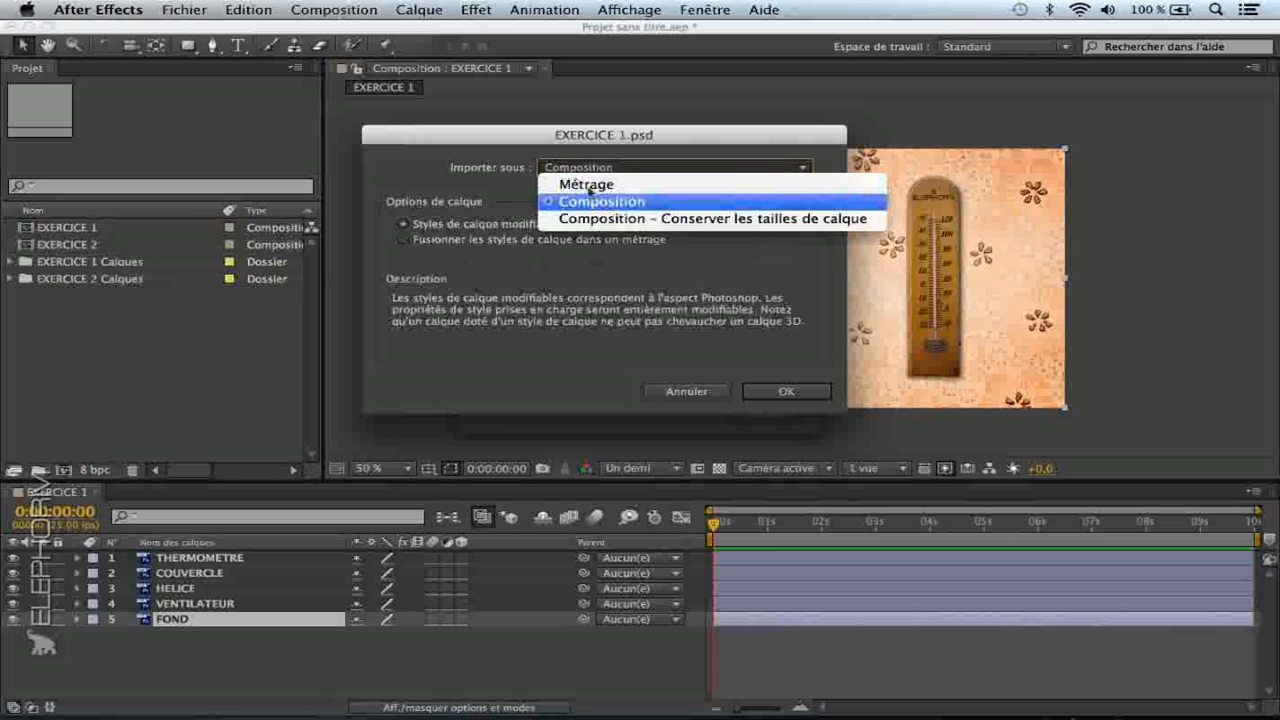
click(598, 201)
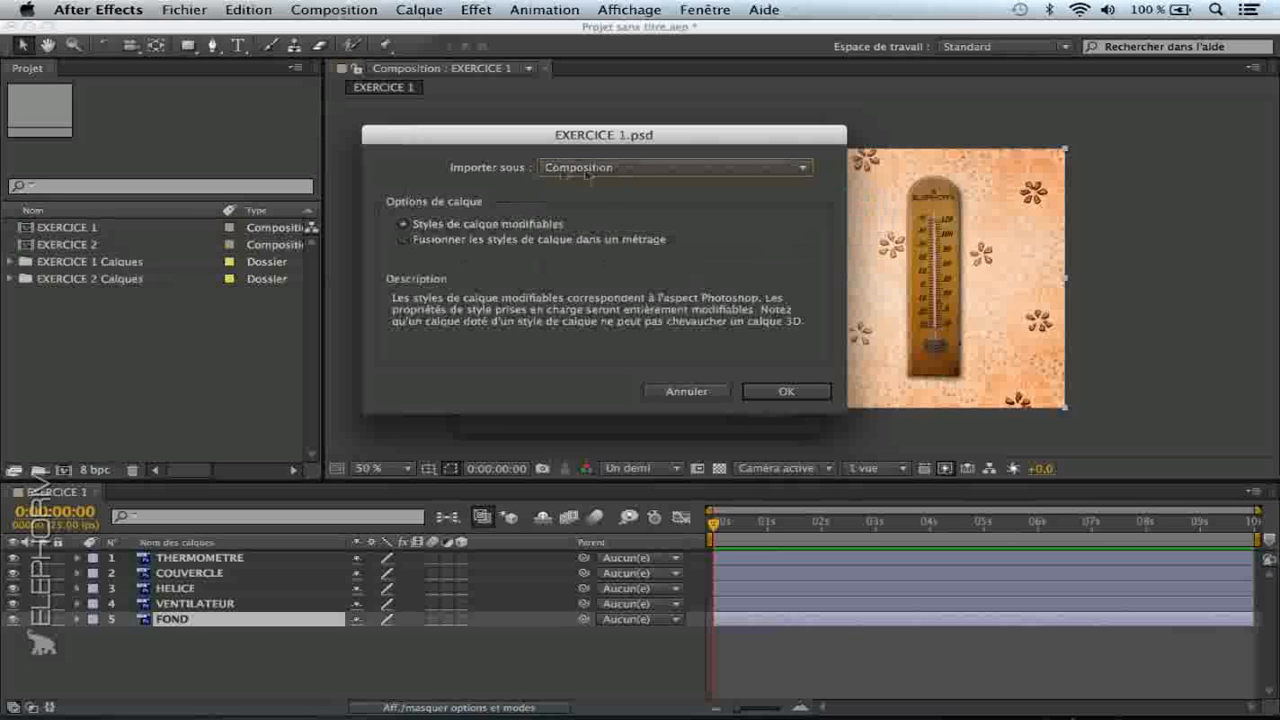
click(766, 391)
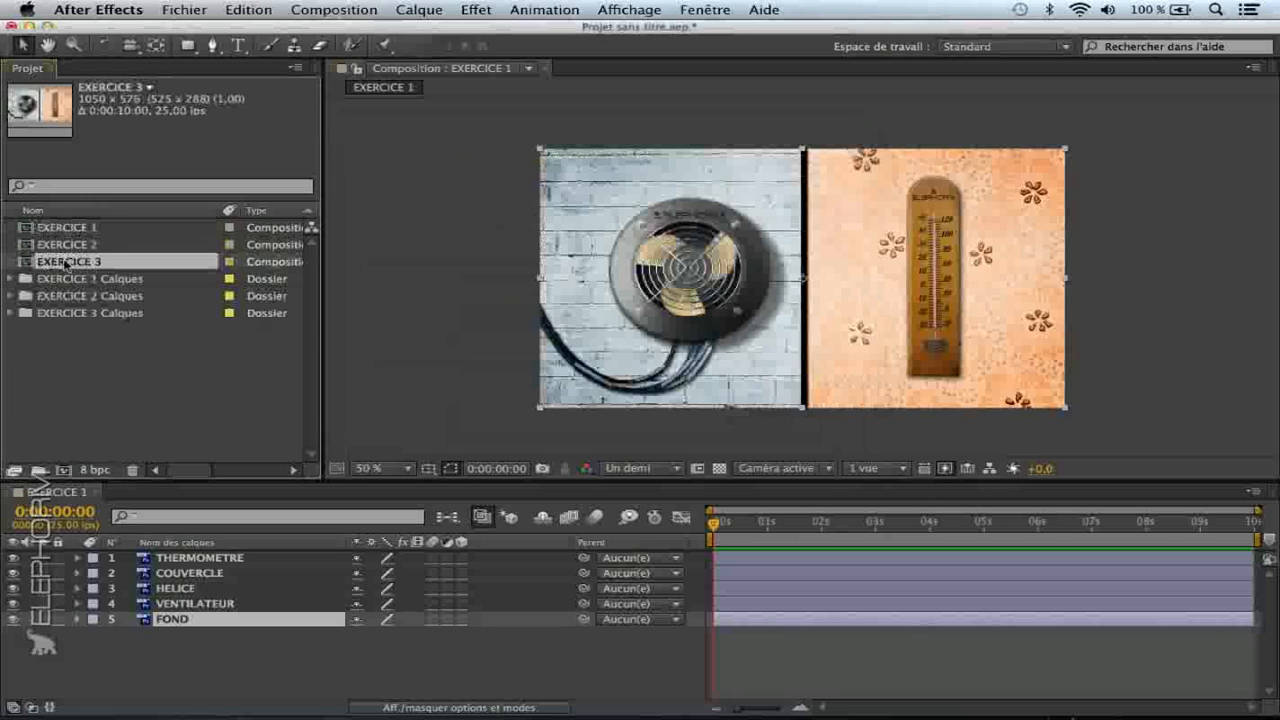
double_click(70, 262)
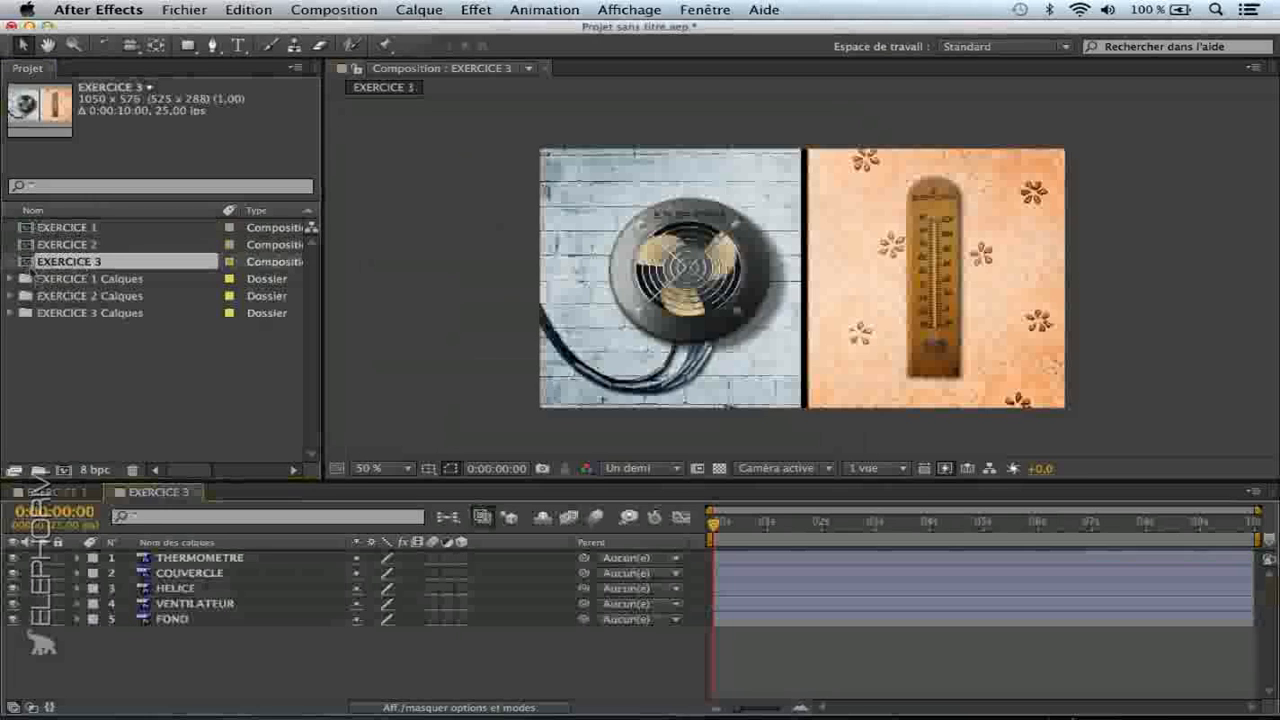